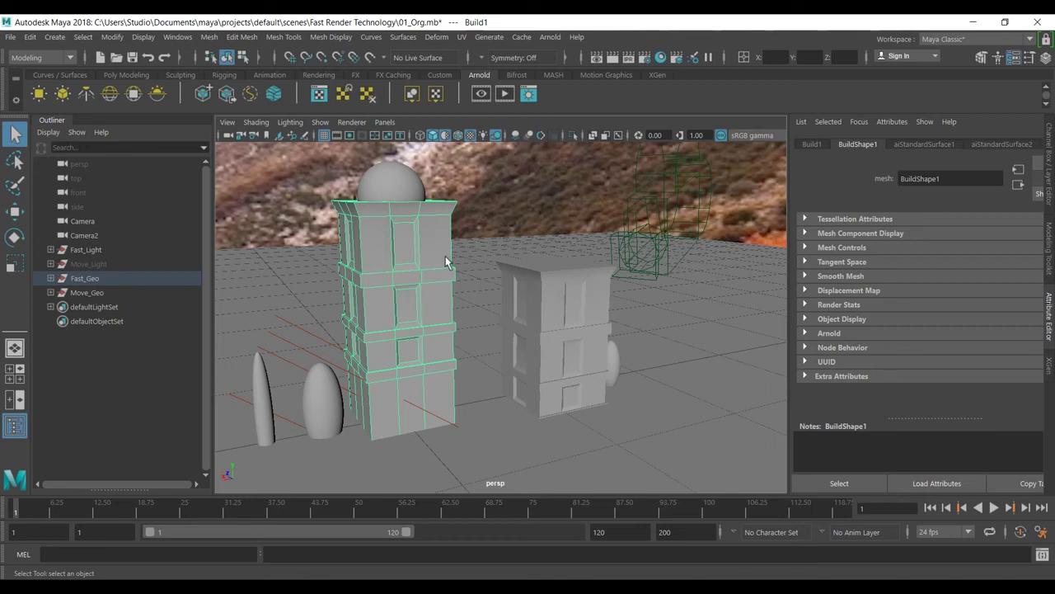
Step: Render the perspective view of the two textured towers in Arnold RenderView
{"action": "left_click", "coordinate": [505, 94]}
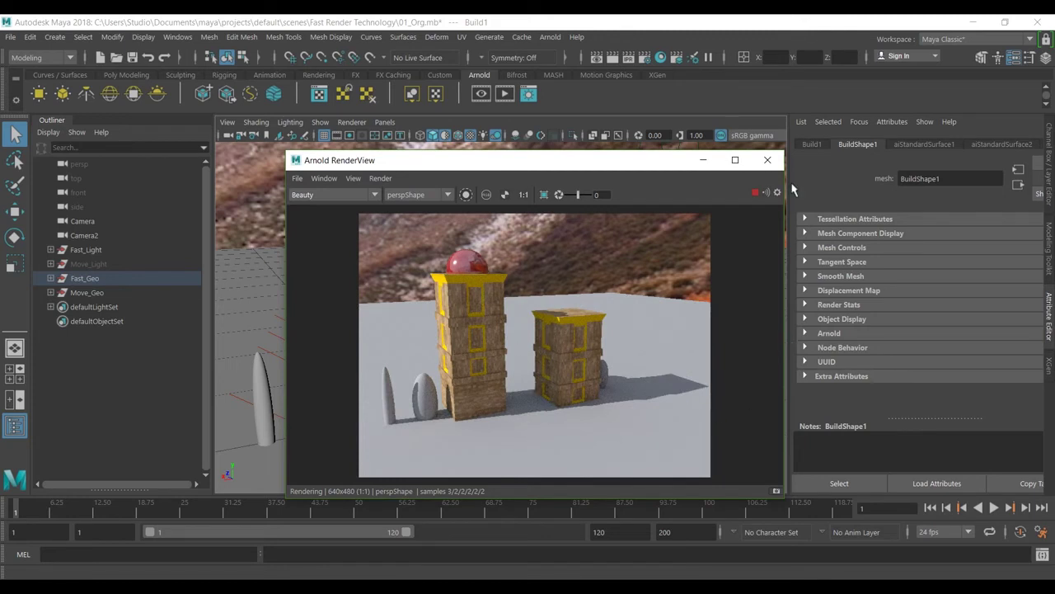
Step: Close the Arnold render preview and reselect the left tower, Build1
{"action": "left_click", "coordinate": [768, 160]}
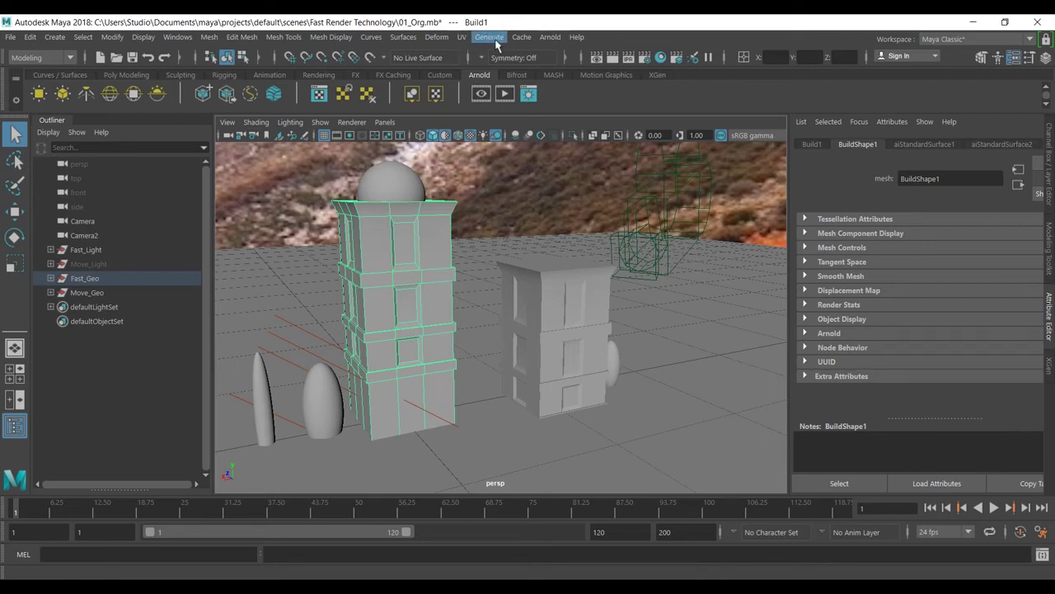
{"action": "left_click", "coordinate": [564, 330]}
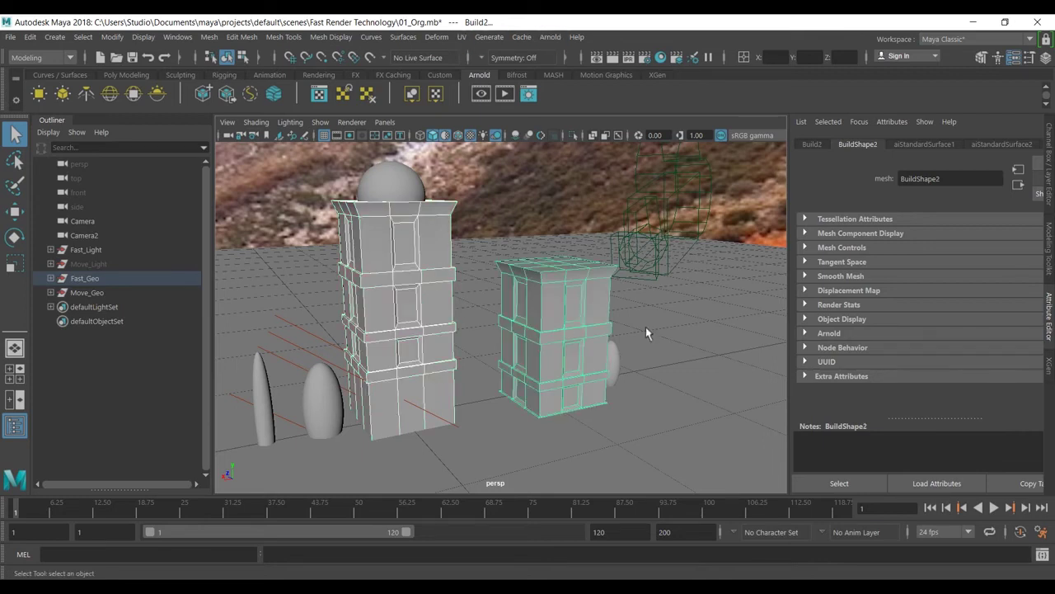
{"action": "left_click", "coordinate": [406, 267]}
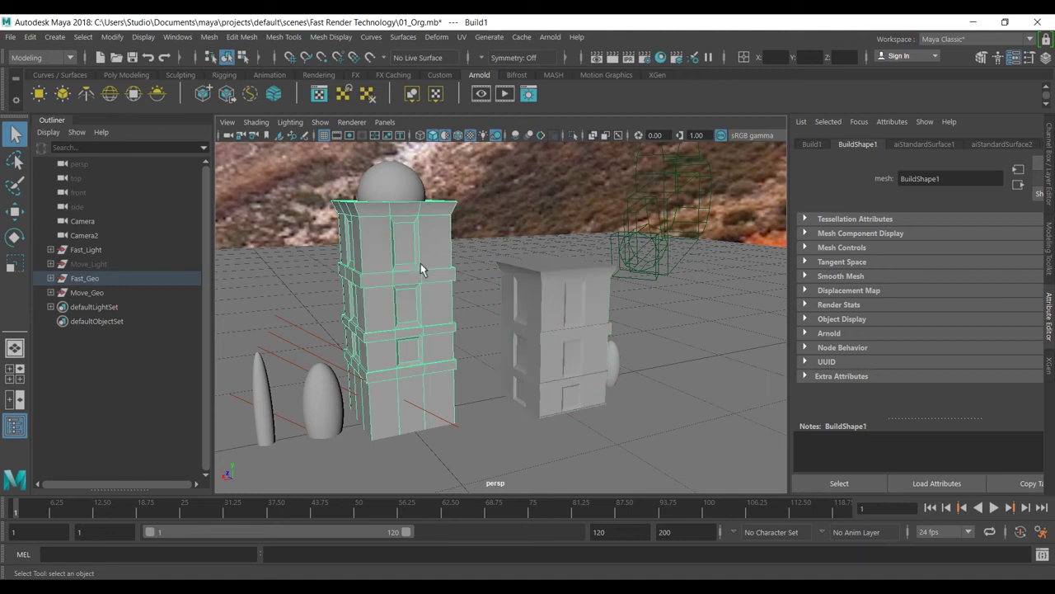
{"action": "left_click", "coordinate": [550, 37]}
{"action": "mouse_move", "coordinate": [578, 165]}
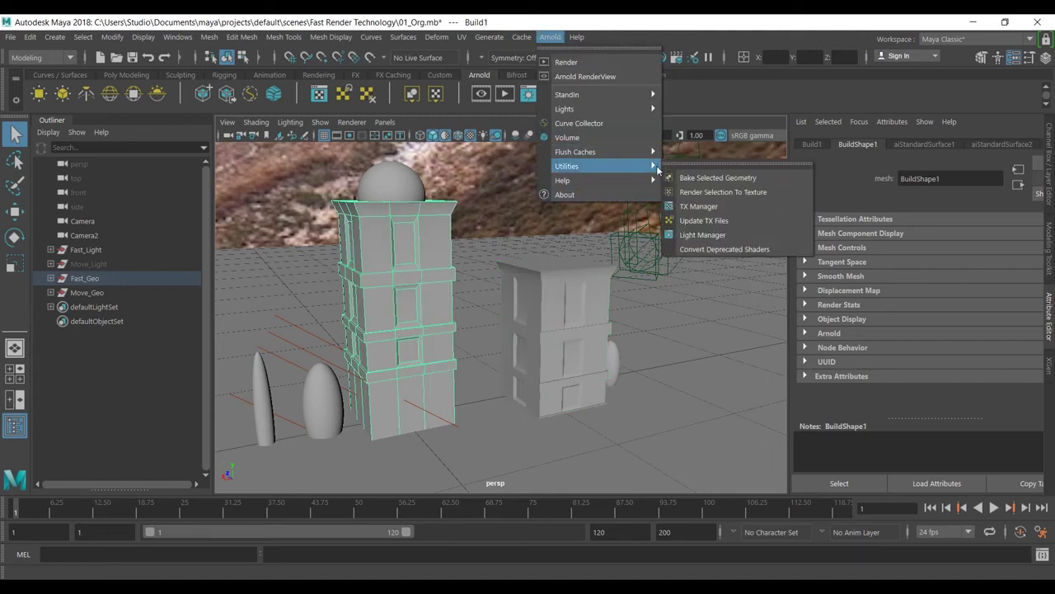
Step: Bake Build1's lighting into a 512-resolution BuildShape1.exr on the Desktop
{"action": "left_click", "coordinate": [765, 194]}
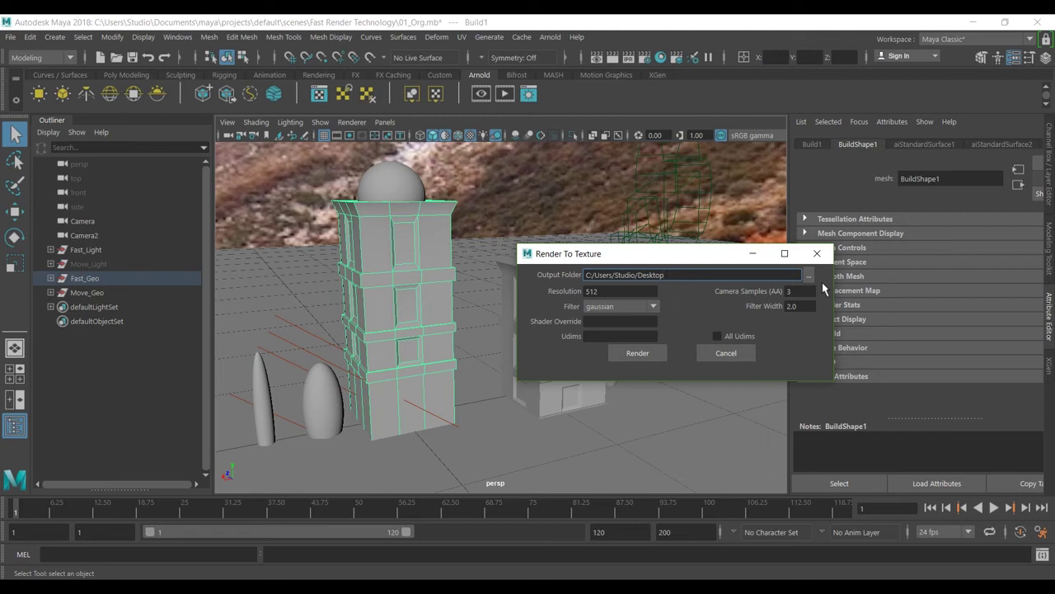
{"action": "left_click", "coordinate": [656, 352]}
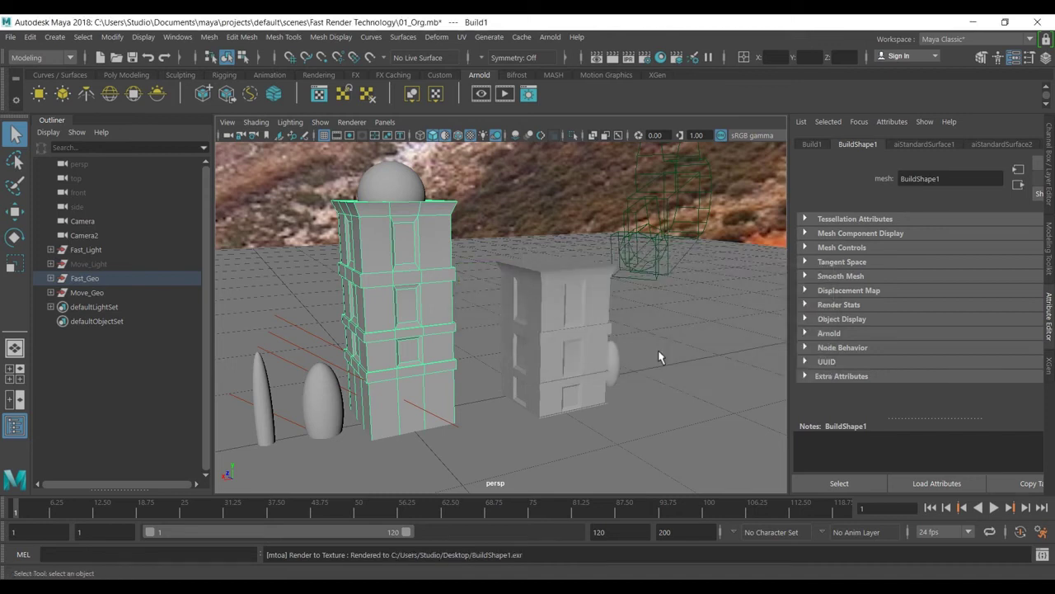
{"action": "left_click", "coordinate": [973, 23]}
Step: Inspect BuildShape1.exr in Photoshop with the default EXR read options, then minimize Photoshop
{"action": "double_click", "coordinate": [28, 173]}
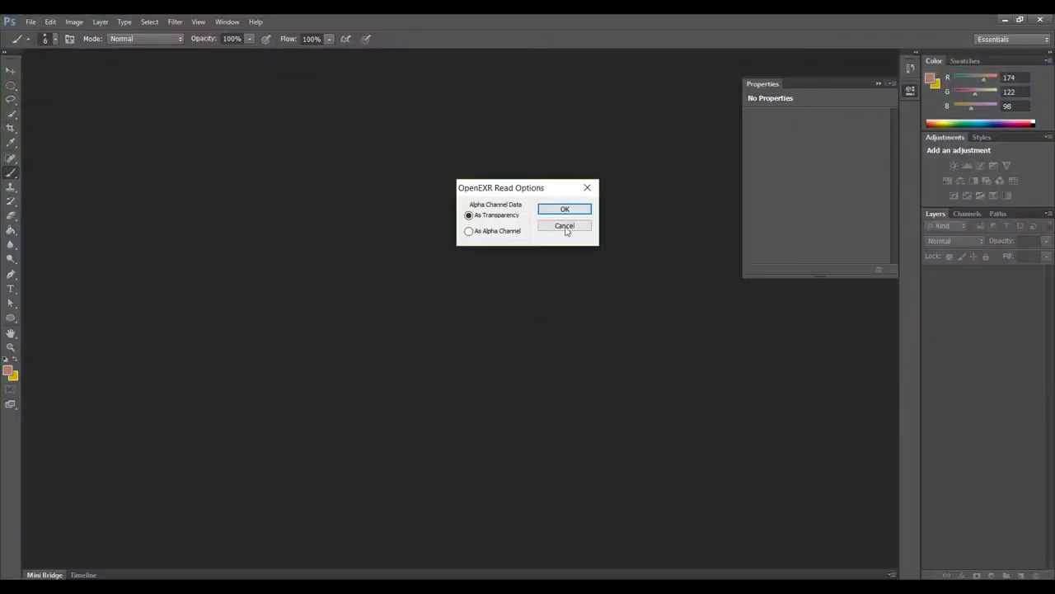
{"action": "left_click", "coordinate": [564, 209]}
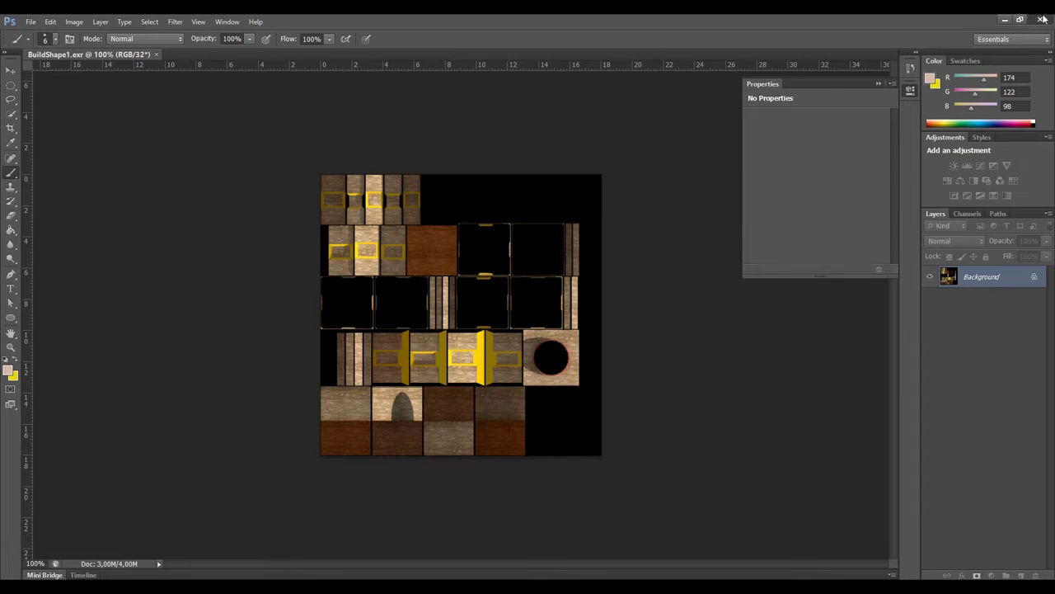
{"action": "left_click", "coordinate": [1006, 20]}
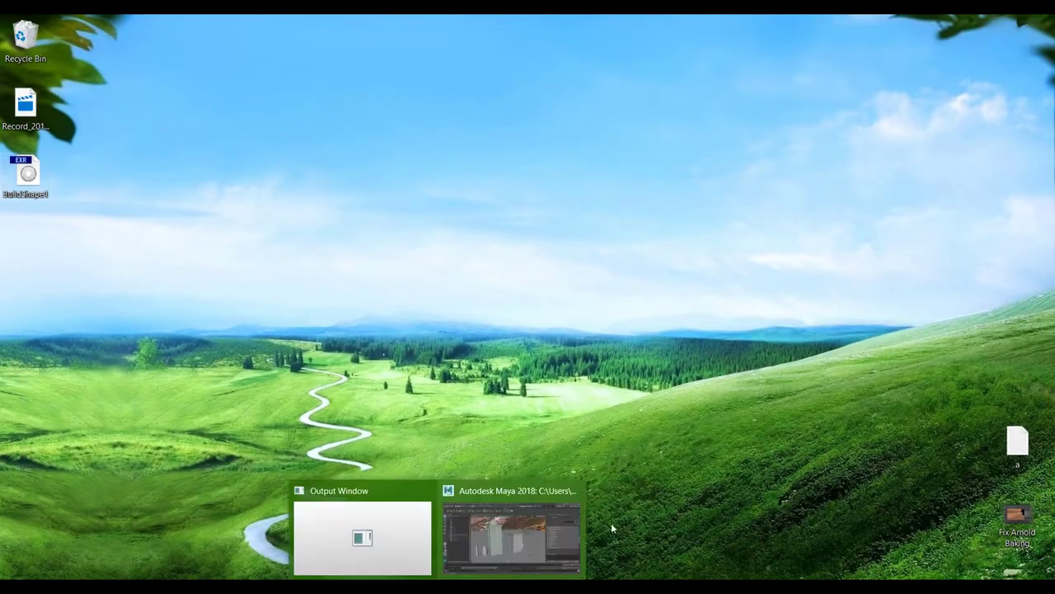
Step: Create an aiStandardSurface material in Hypershade and rename it 'test'
{"action": "left_click", "coordinate": [526, 544]}
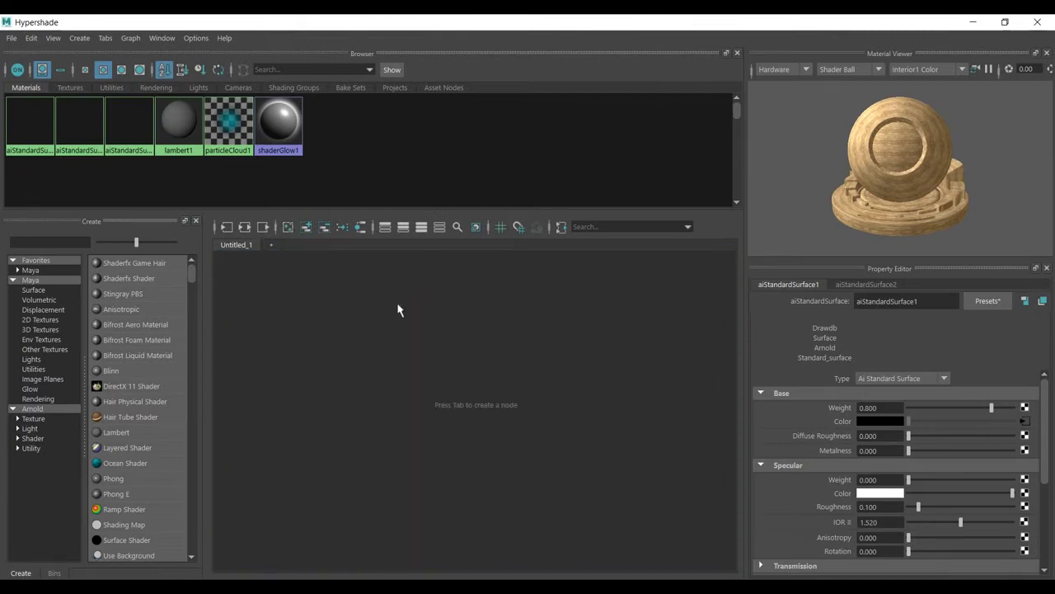
{"action": "left_click", "coordinate": [41, 409]}
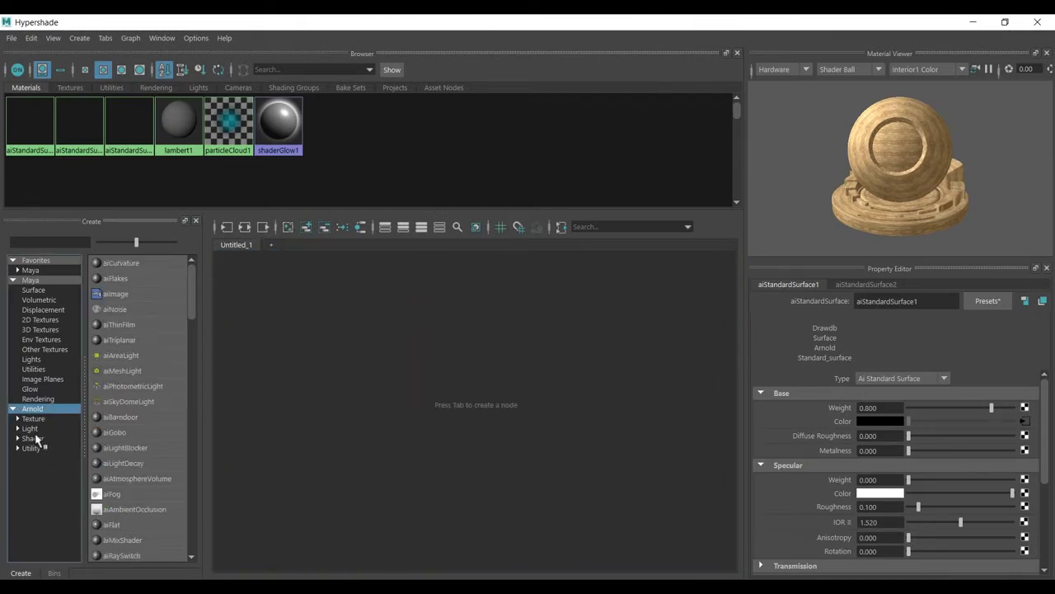
{"action": "left_click", "coordinate": [33, 438]}
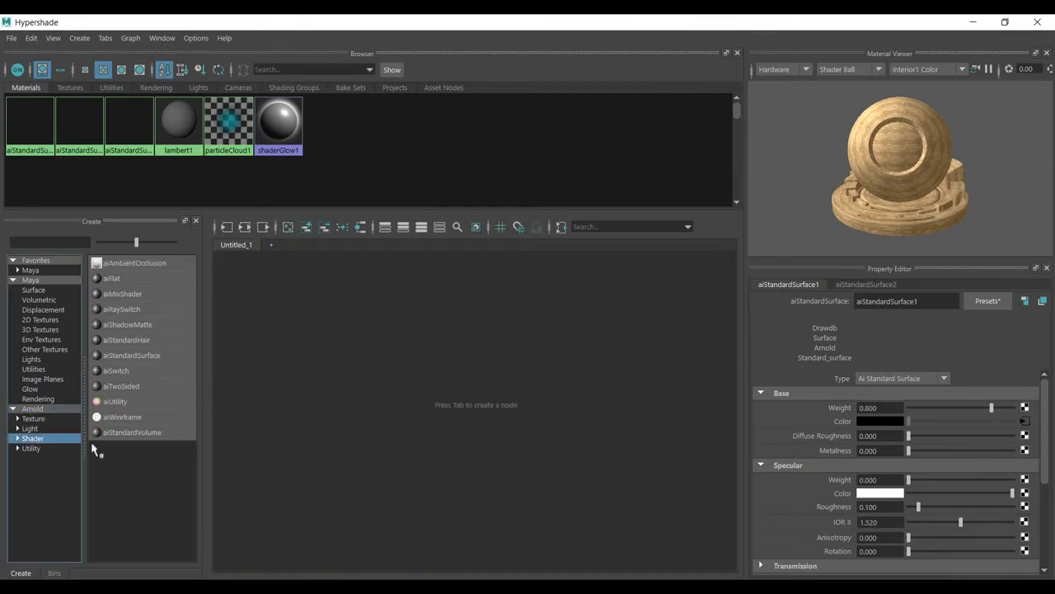
{"action": "left_click", "coordinate": [148, 359]}
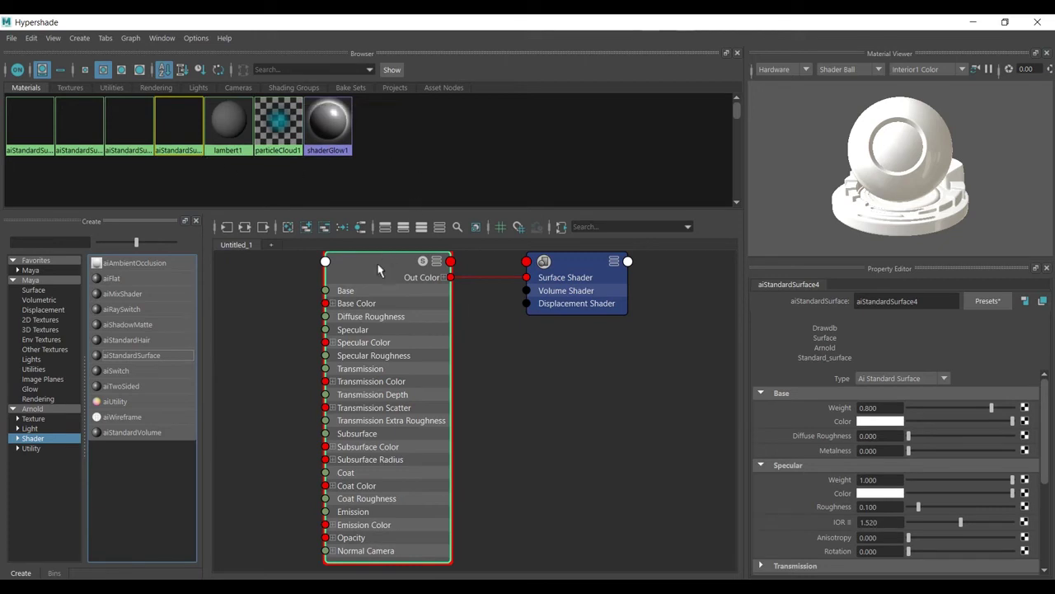
{"action": "double_click", "coordinate": [923, 301]}
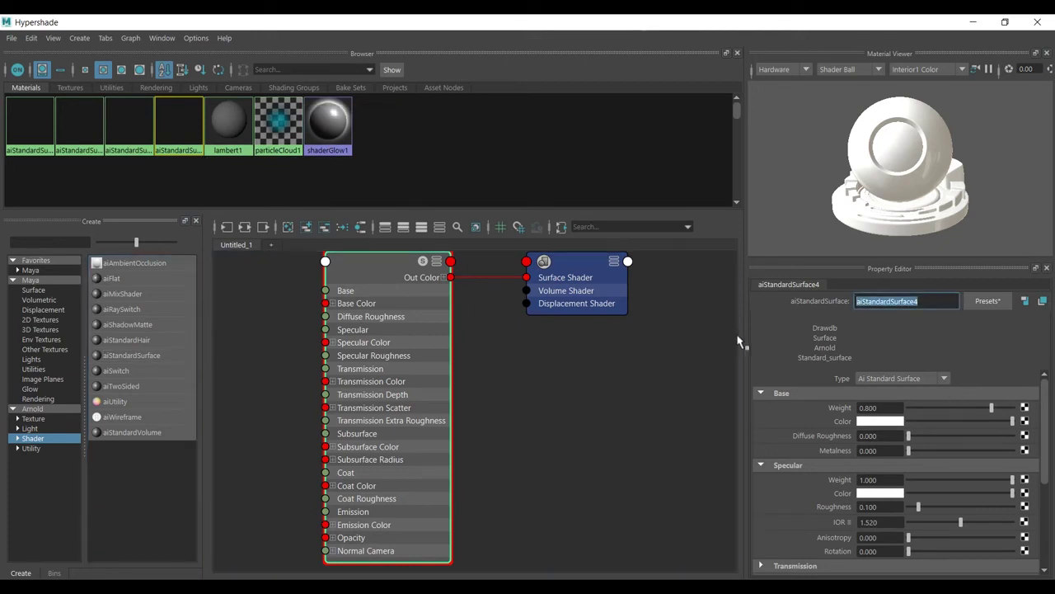
{"action": "type", "text": "test"}
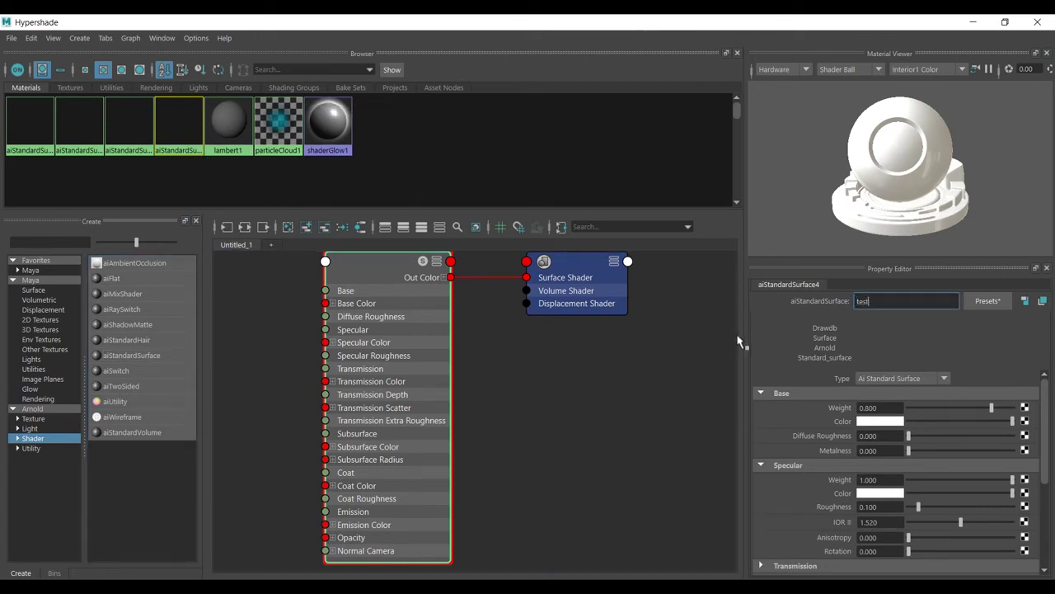
{"action": "key", "text": "Return"}
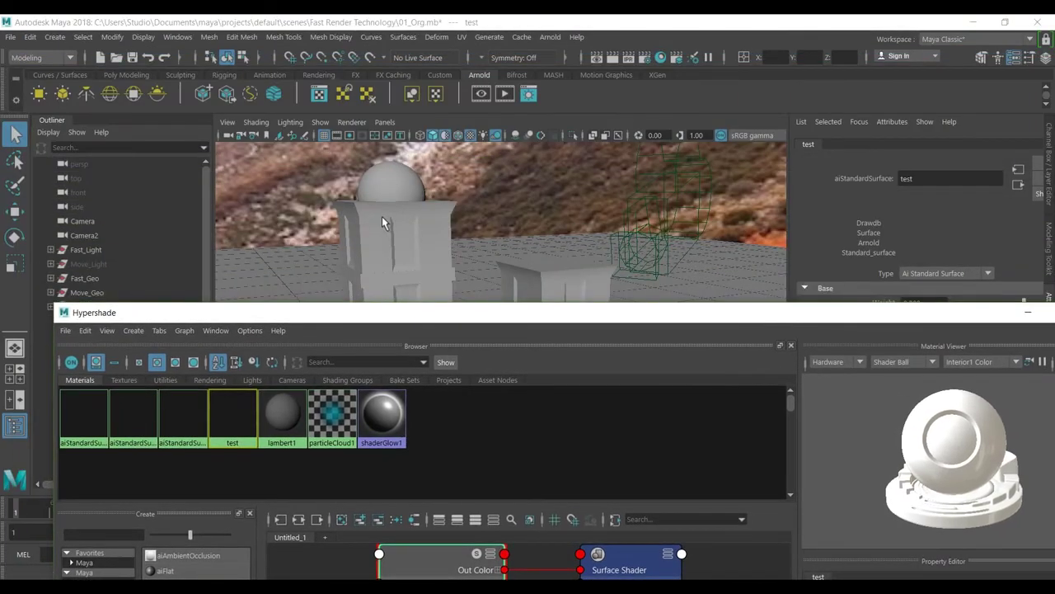
Step: Assign the test material to Build1 and show its attributes in the maximized Hypershade
{"action": "left_click", "coordinate": [382, 216]}
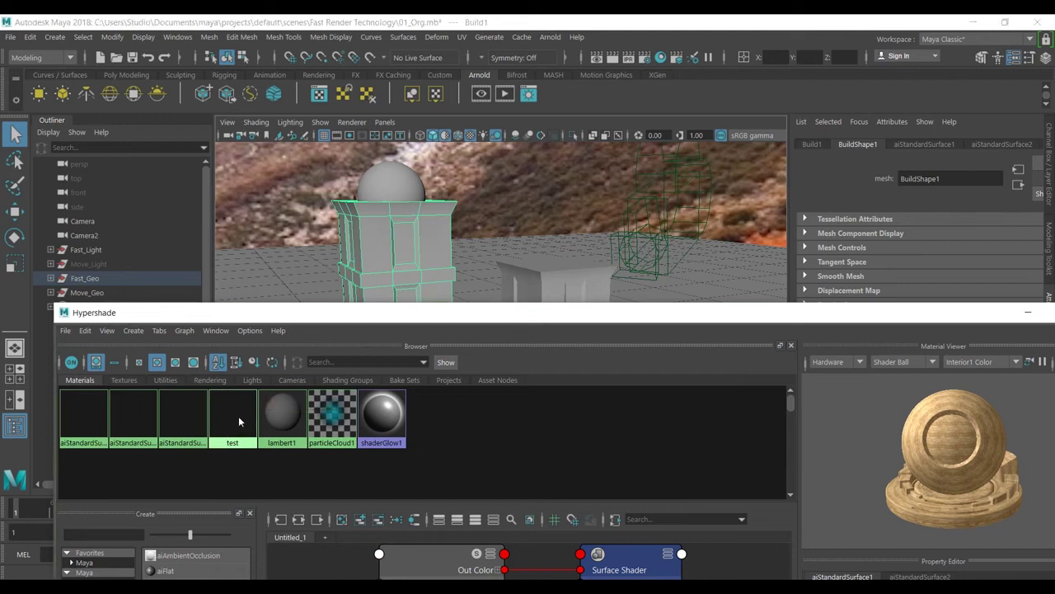
{"action": "mouse_move", "coordinate": [239, 394]}
{"action": "right_mouse_down"}
{"action": "mouse_move", "coordinate": [239, 422]}
{"action": "mouse_move", "coordinate": [244, 335]}
{"action": "right_mouse_up"}
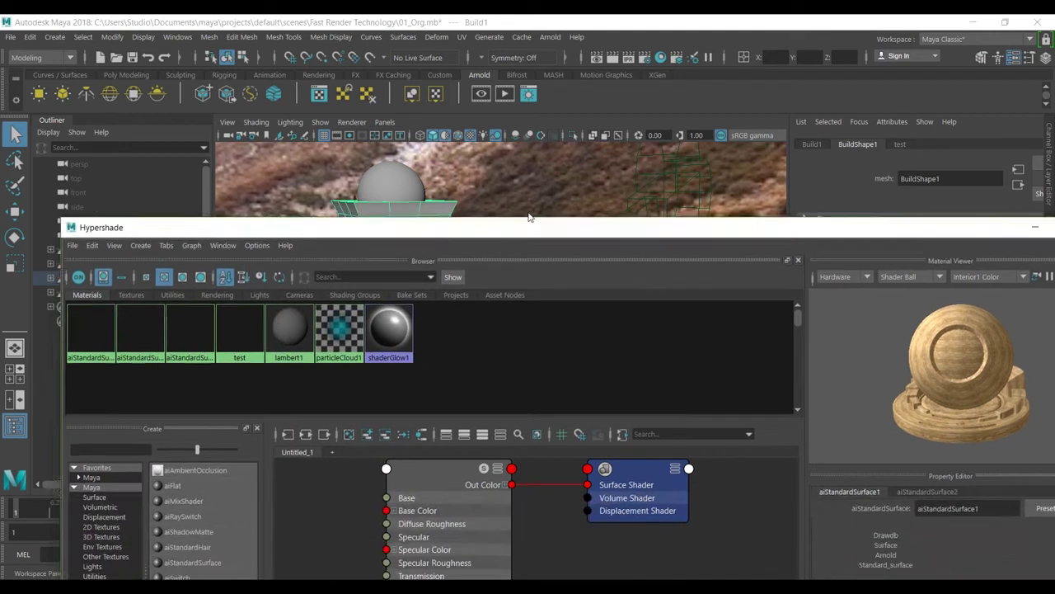
{"action": "left_click_drag", "start_coordinate": [520, 315], "coordinate": [481, 18]}
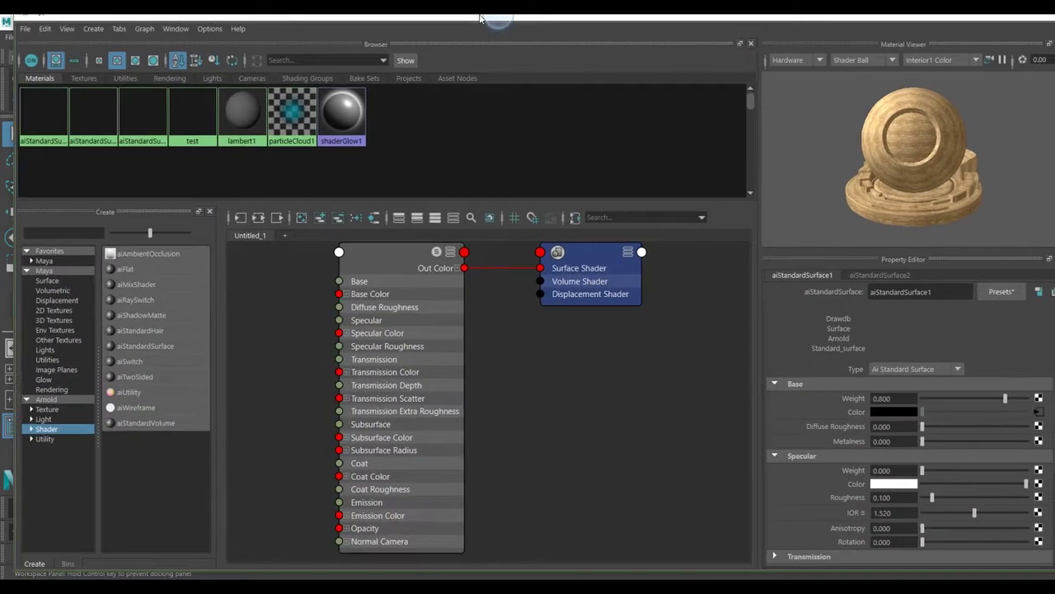
{"action": "left_click", "coordinate": [373, 276]}
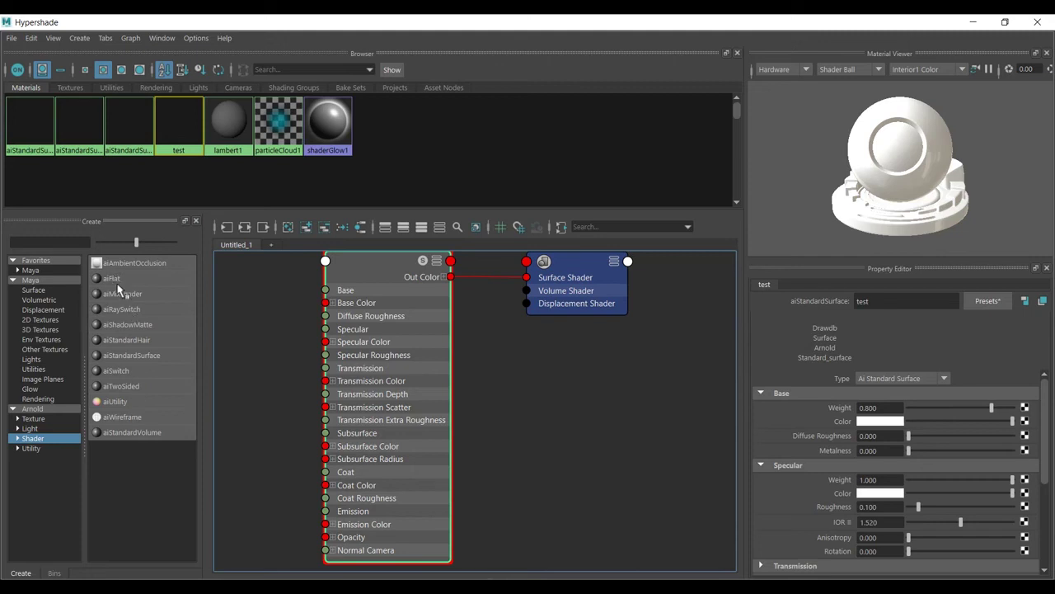
Step: Expand the test material's Emission section and start mapping a texture onto Emission Color
{"action": "left_click", "coordinate": [45, 281]}
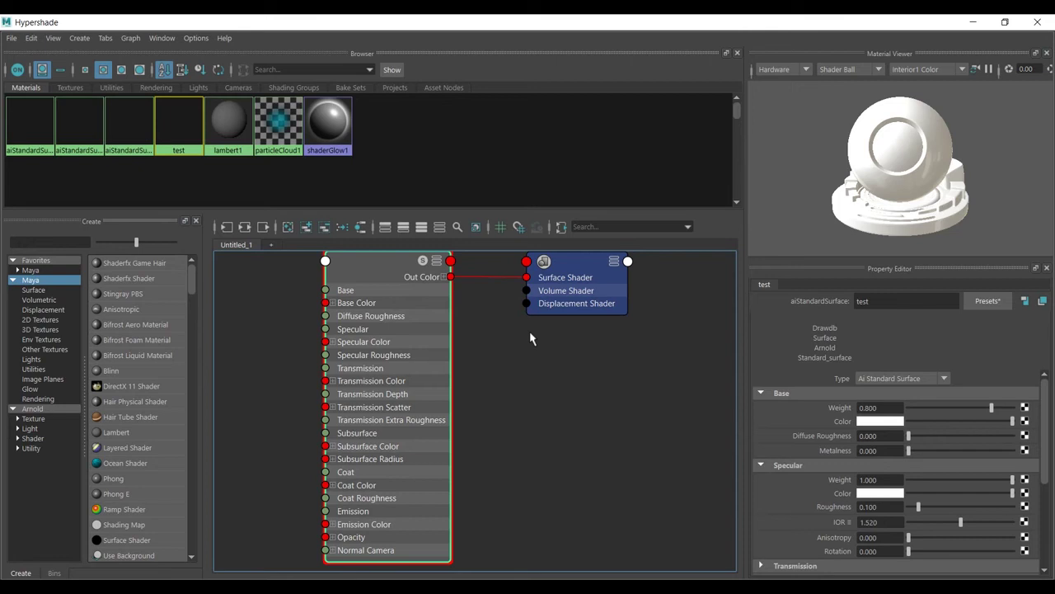
{"action": "scroll", "coordinate": [841, 426], "scroll_direction": "down", "scroll_amount": 2}
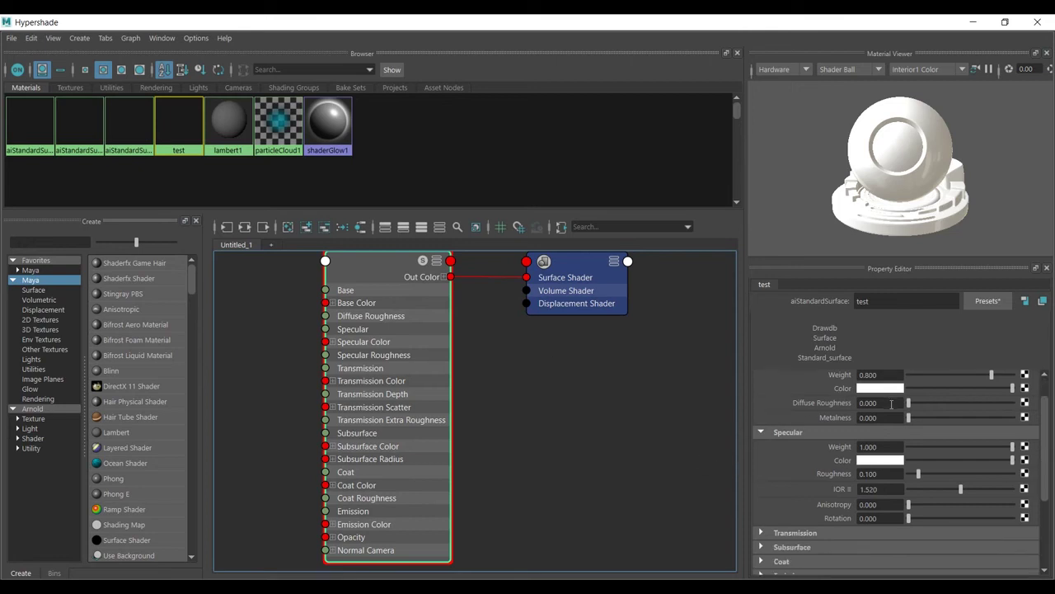
{"action": "scroll", "coordinate": [841, 426], "scroll_direction": "down", "scroll_amount": 2}
{"action": "scroll", "coordinate": [825, 426], "scroll_direction": "down", "scroll_amount": 1}
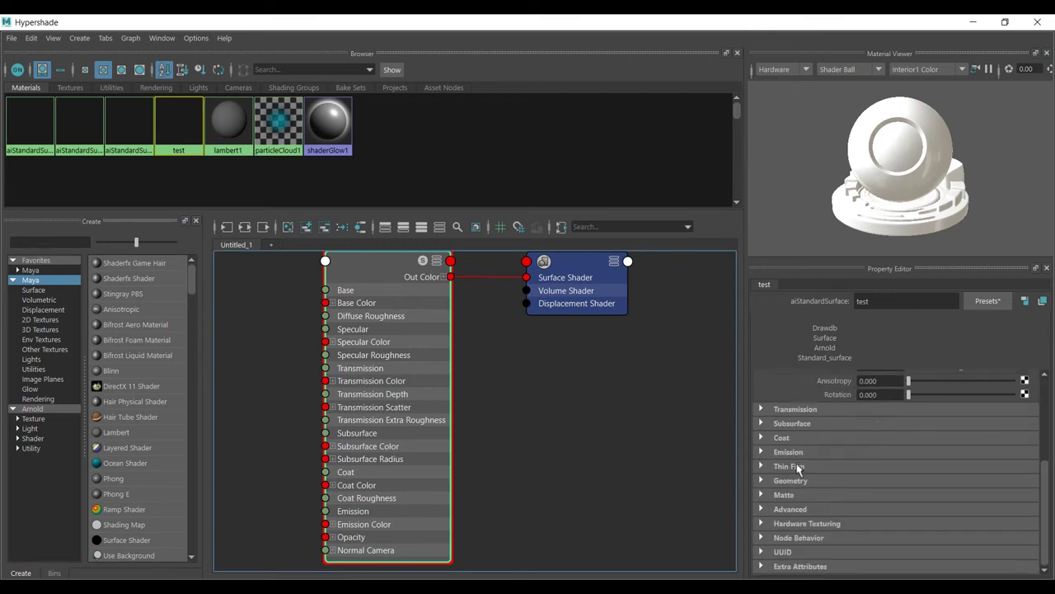
{"action": "left_click", "coordinate": [765, 454]}
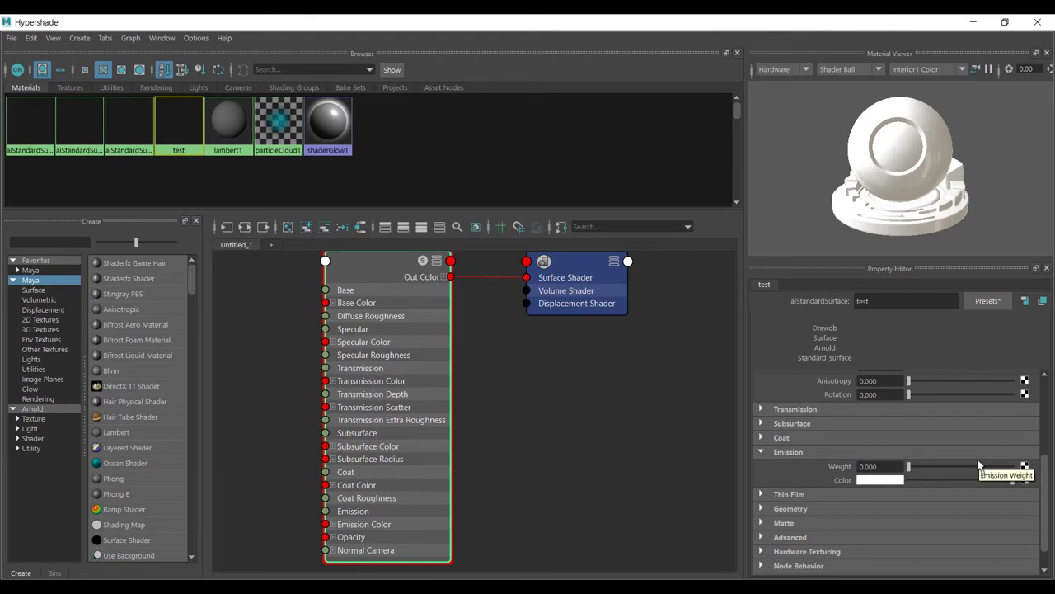
{"action": "left_click", "coordinate": [1025, 479]}
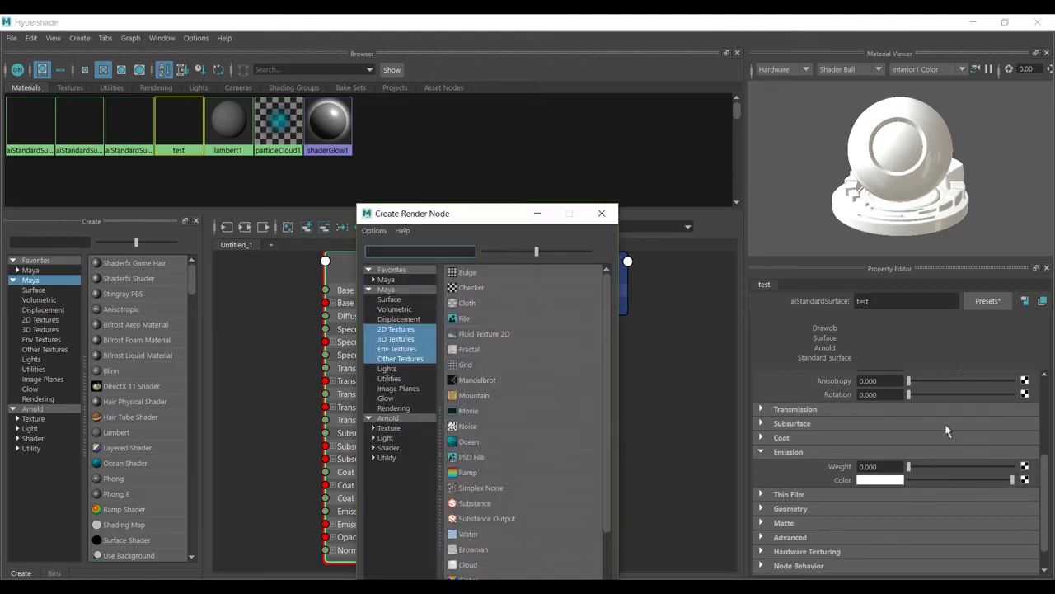
Step: Connect a File node loading Desktop BuildShape1.exr to the test material's emission colour
{"action": "left_click", "coordinate": [514, 310]}
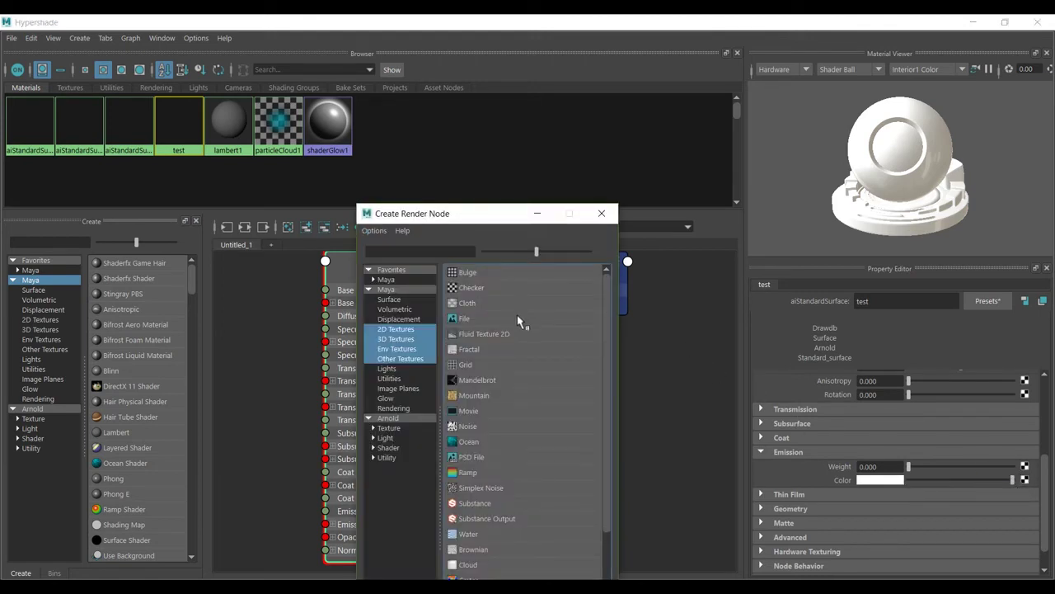
{"action": "left_click", "coordinate": [518, 320]}
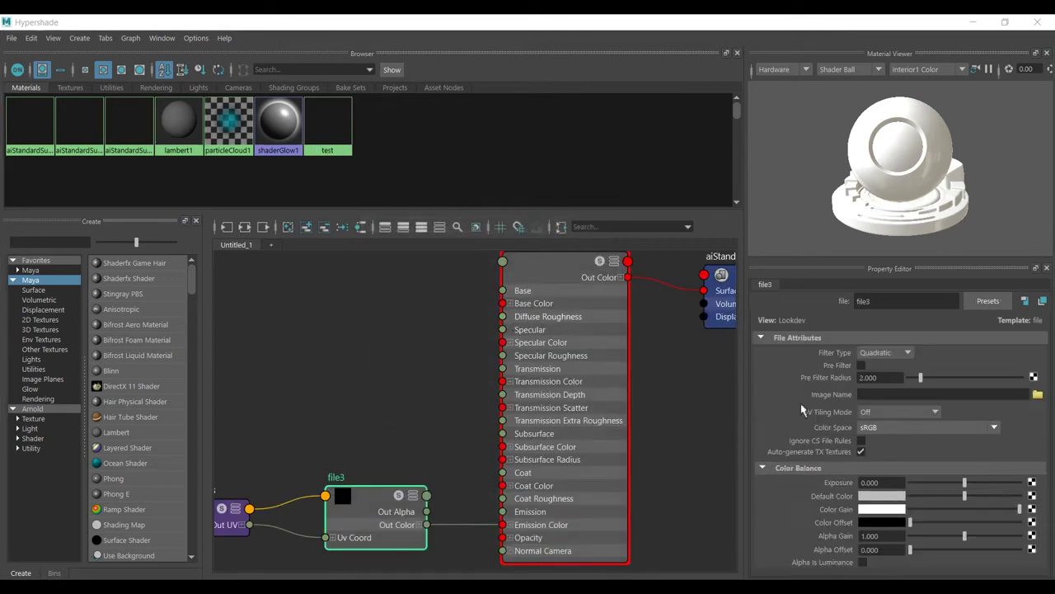
{"action": "left_click", "coordinate": [1037, 394]}
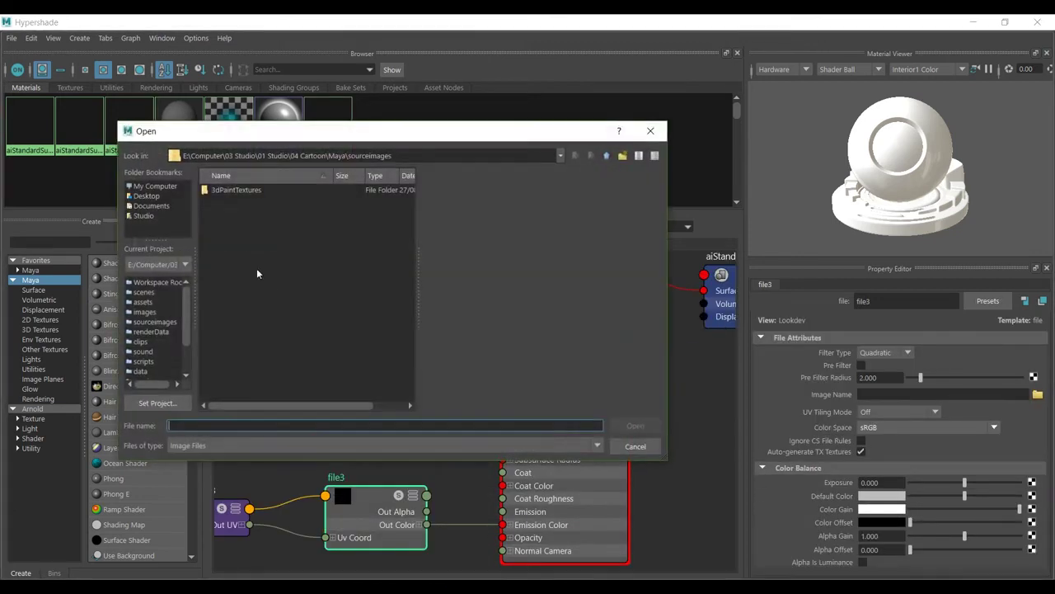
{"action": "left_click", "coordinate": [147, 198]}
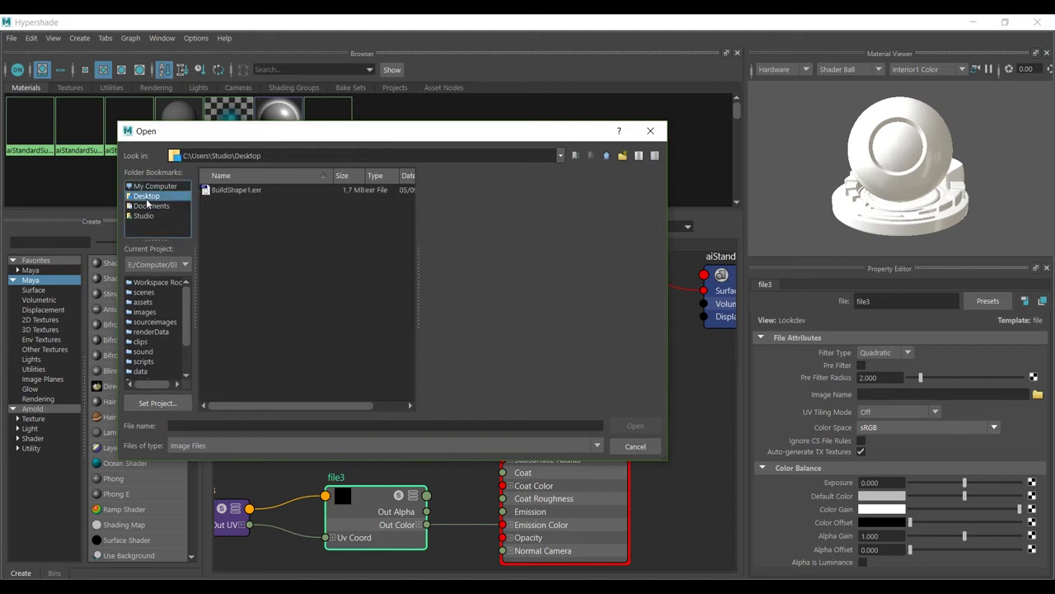
{"action": "double_click", "coordinate": [261, 189]}
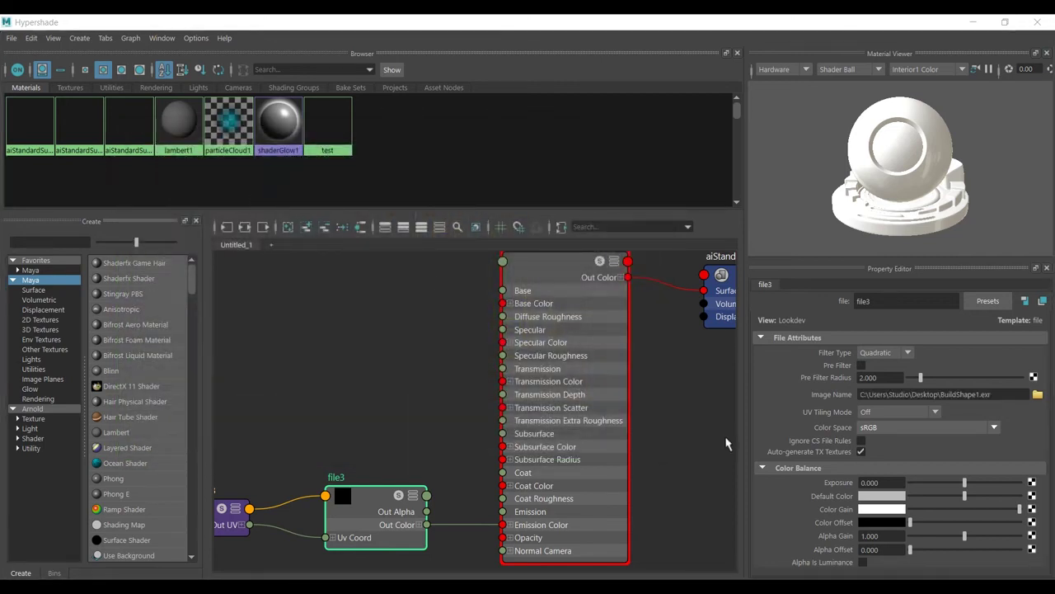
{"action": "left_click_drag", "start_coordinate": [828, 23], "coordinate": [833, 323]}
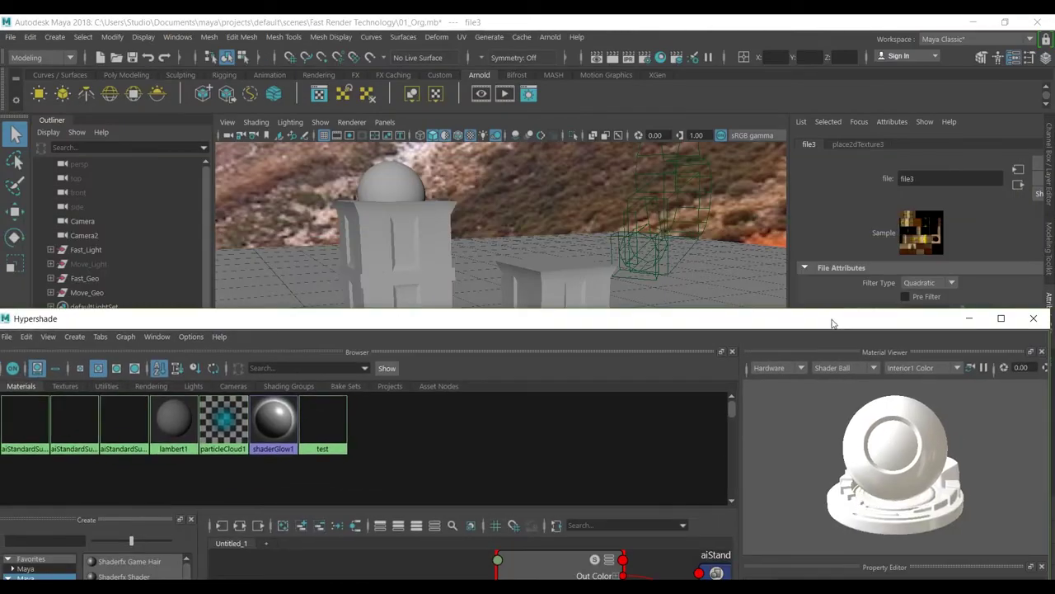
Step: Switch the viewport to textured display (6) and select the left tower
{"action": "left_click", "coordinate": [470, 140]}
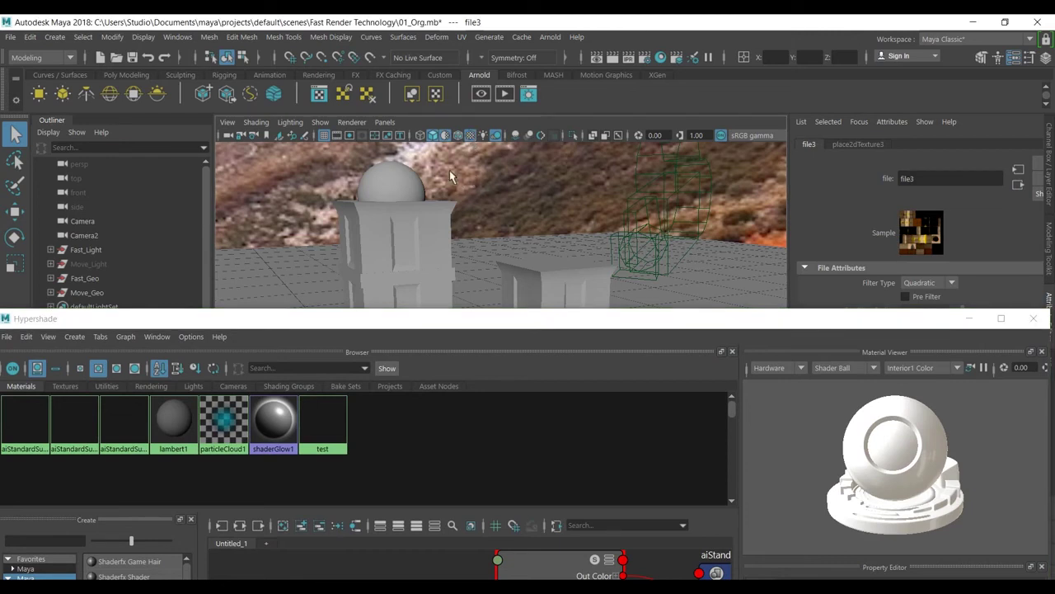
{"action": "key", "text": "6"}
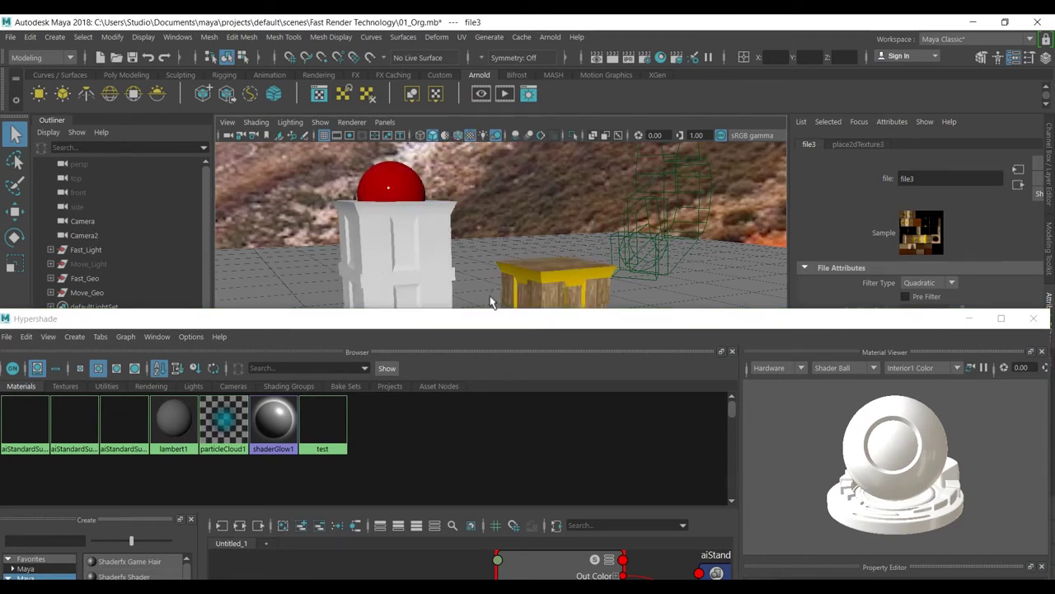
{"action": "mouse_move", "coordinate": [607, 320]}
{"action": "left_mouse_down"}
{"action": "mouse_move", "coordinate": [638, 368]}
{"action": "mouse_move", "coordinate": [646, 18]}
{"action": "left_mouse_up"}
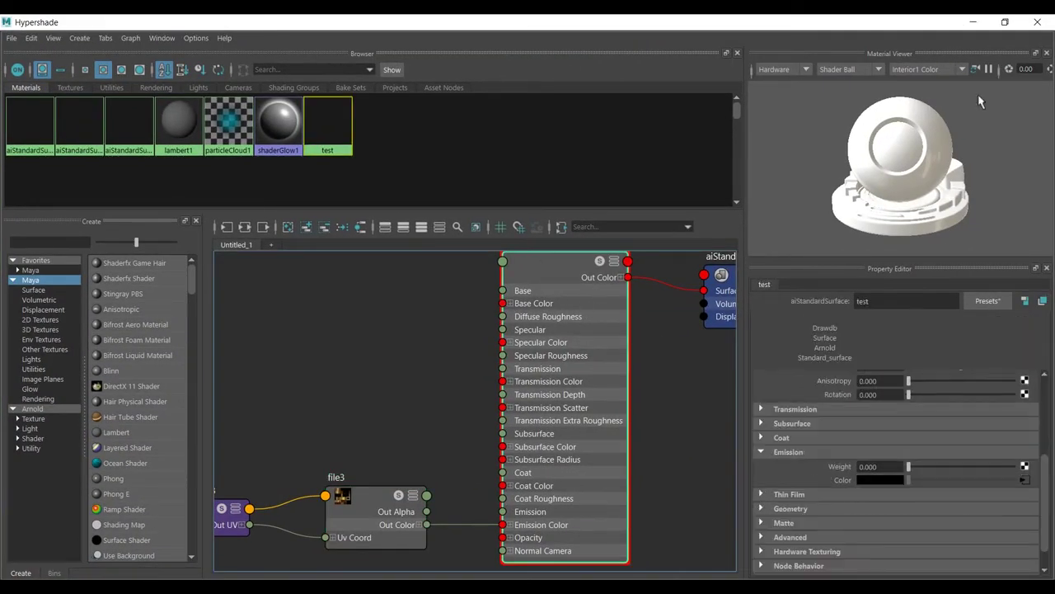
{"action": "left_click", "coordinate": [973, 22]}
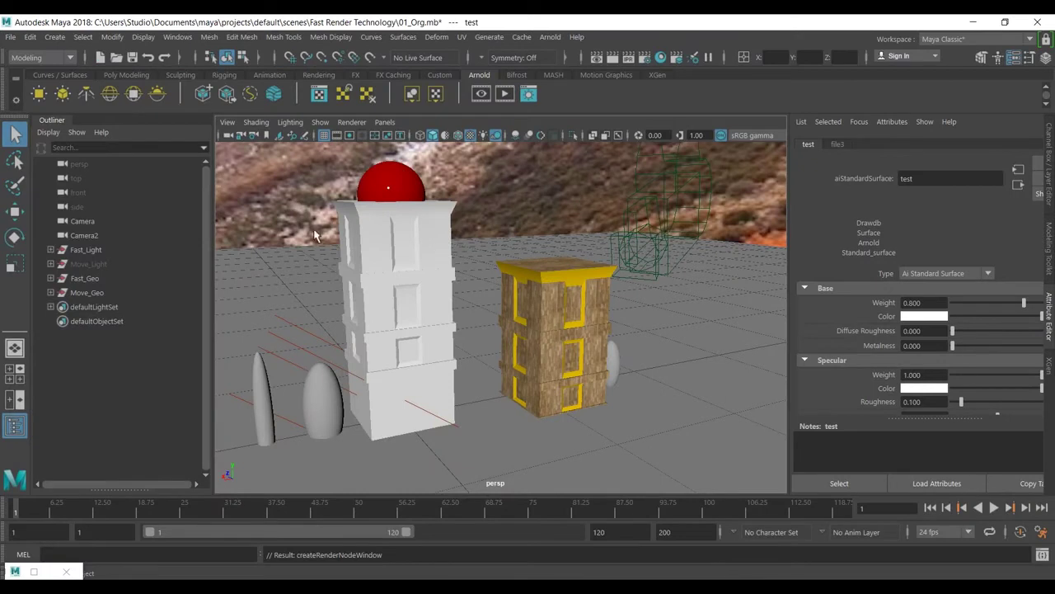
{"action": "left_click", "coordinate": [413, 229]}
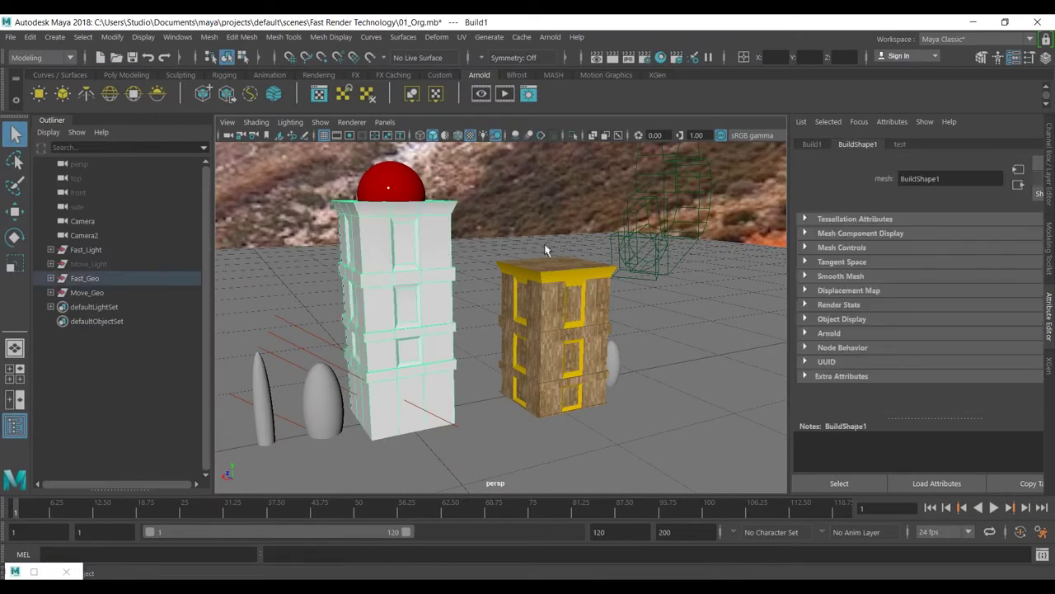
Step: Set the test material's emission weight to 1 and base weight to 0
{"action": "left_click", "coordinate": [900, 144]}
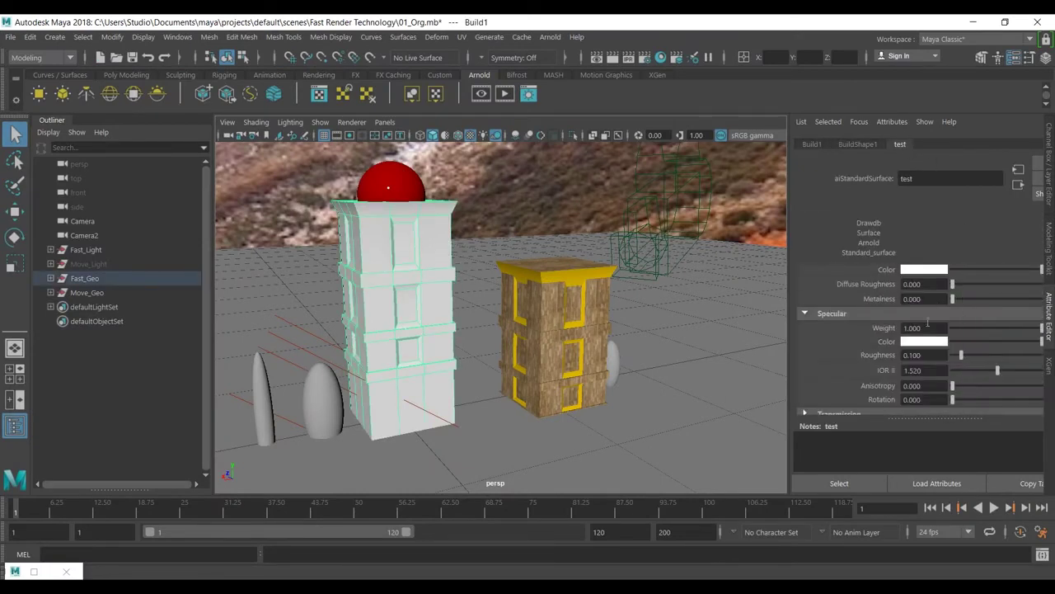
{"action": "scroll", "coordinate": [956, 342], "scroll_direction": "down", "scroll_amount": 5}
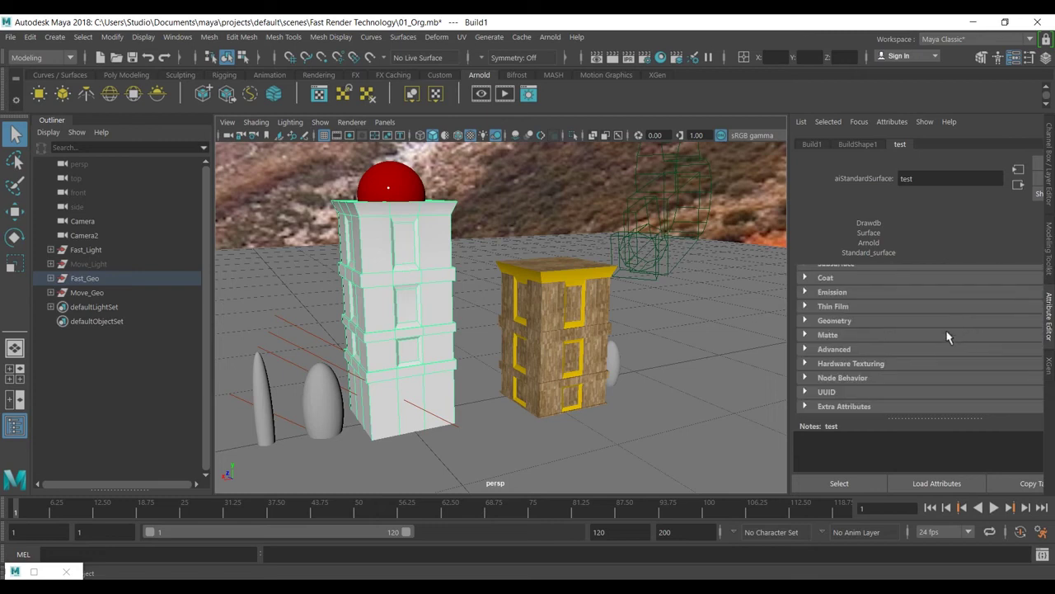
{"action": "left_click", "coordinate": [841, 293]}
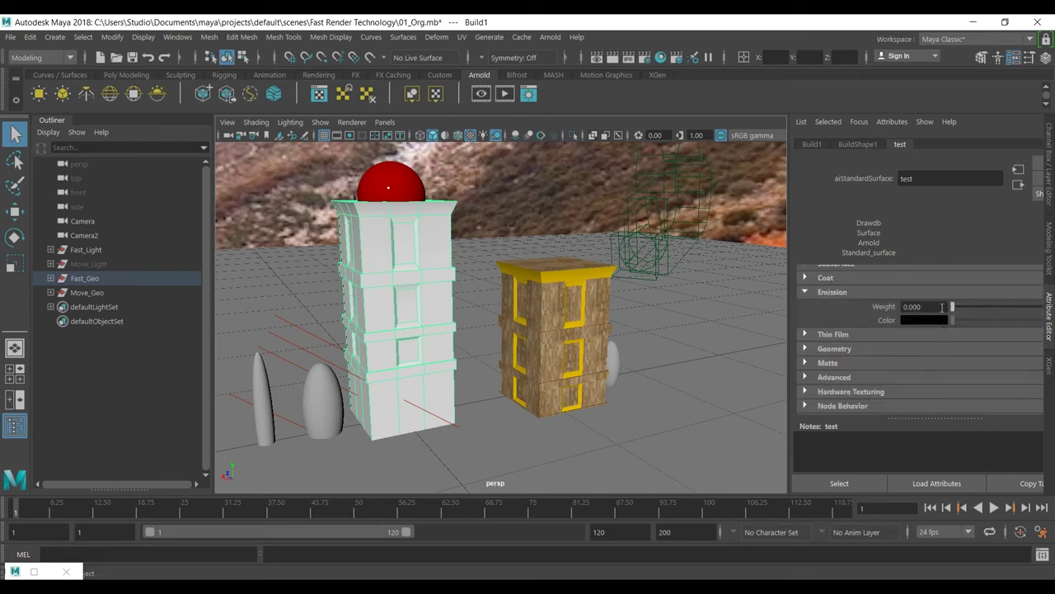
{"action": "left_click_drag", "start_coordinate": [790, 317], "coordinate": [742, 316]}
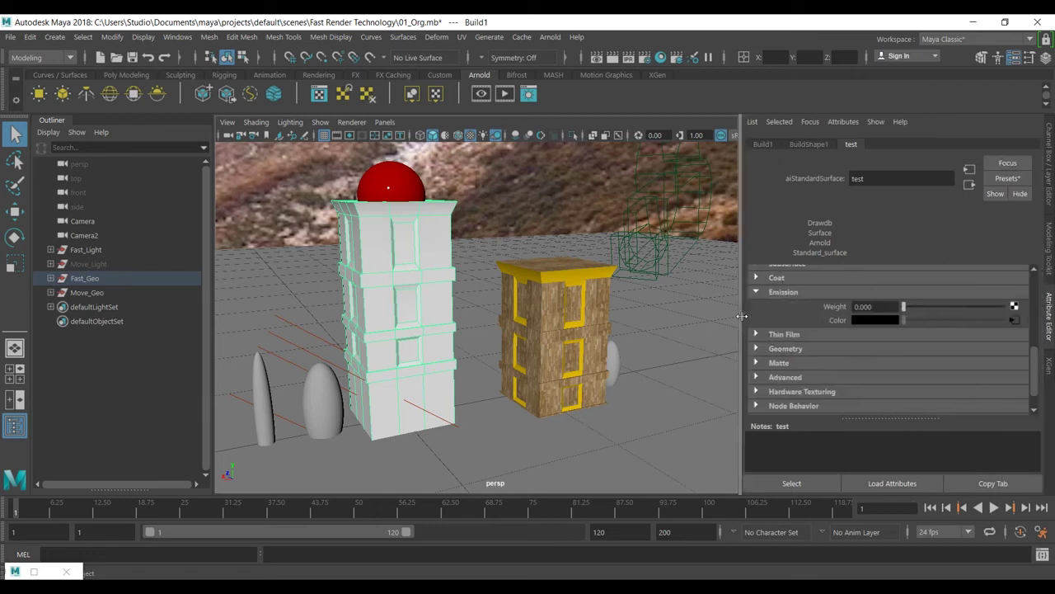
{"action": "left_click_drag", "start_coordinate": [903, 306], "coordinate": [1026, 315]}
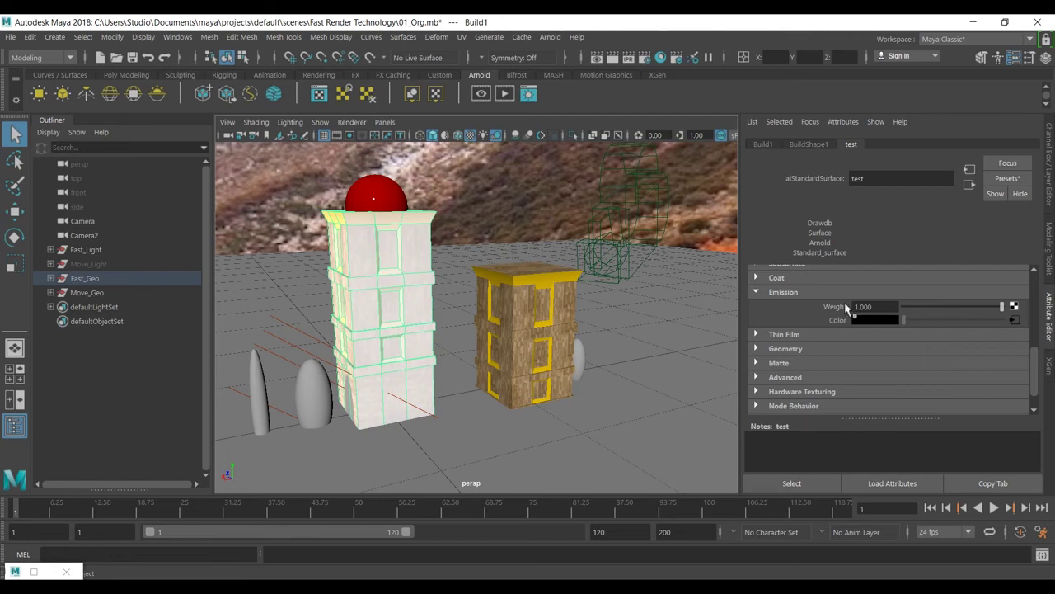
{"action": "scroll", "coordinate": [924, 338], "scroll_direction": "up", "scroll_amount": 3}
{"action": "scroll", "coordinate": [924, 342], "scroll_direction": "up", "scroll_amount": 5}
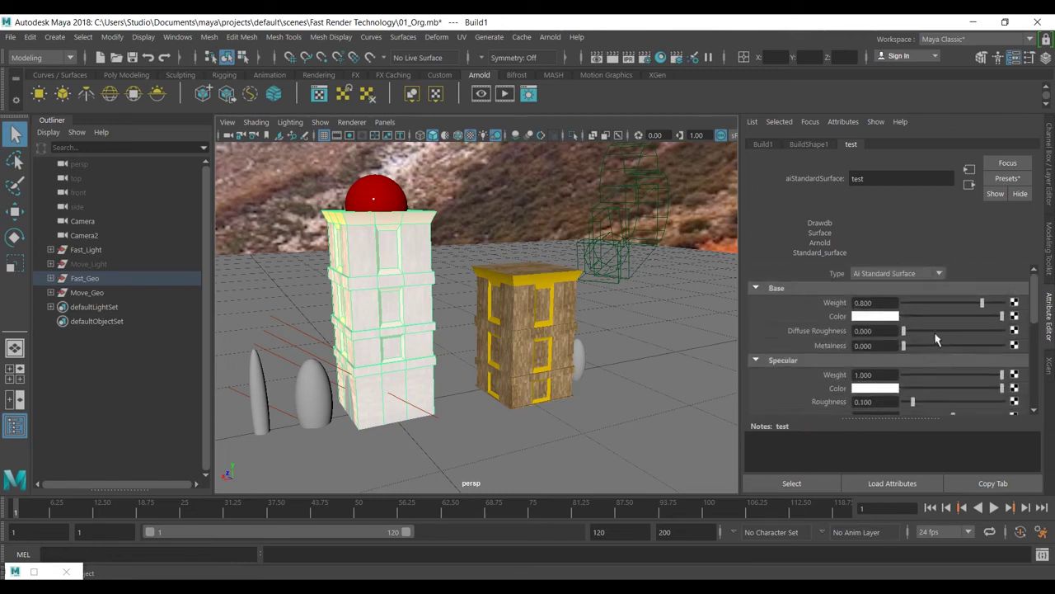
{"action": "left_click_drag", "start_coordinate": [983, 307], "coordinate": [894, 312]}
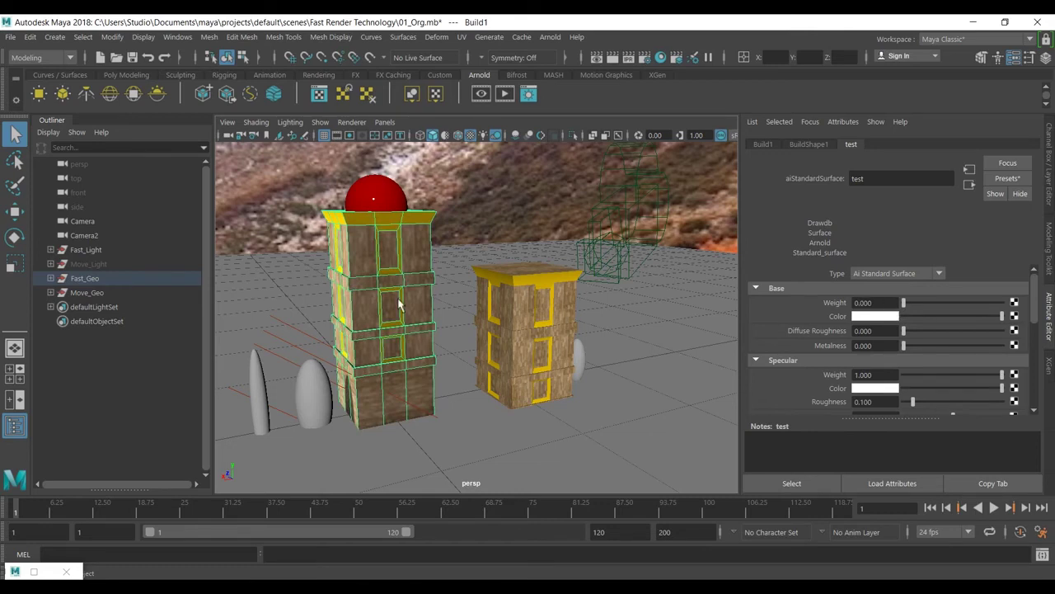
{"action": "left_click", "coordinate": [474, 394]}
{"action": "mouse_move", "coordinate": [465, 360]}
{"action": "left_mouse_down", "text": "alt"}
{"action": "mouse_move", "coordinate": [547, 360]}
{"action": "mouse_move", "coordinate": [371, 412]}
{"action": "mouse_move", "coordinate": [234, 485]}
{"action": "left_mouse_up", "text": "alt"}
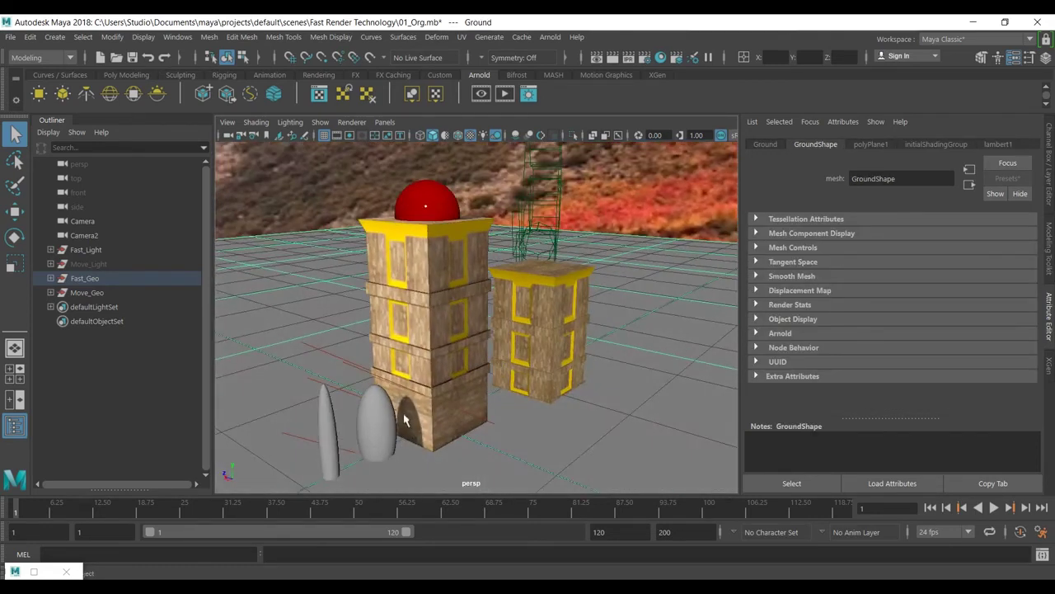
{"action": "mouse_move", "coordinate": [418, 411]}
{"action": "left_mouse_down", "text": "alt"}
{"action": "mouse_move", "coordinate": [434, 413]}
{"action": "mouse_move", "coordinate": [370, 423]}
{"action": "mouse_move", "coordinate": [341, 404]}
{"action": "mouse_move", "coordinate": [376, 435]}
{"action": "mouse_move", "coordinate": [411, 437]}
{"action": "left_mouse_up", "text": "alt"}
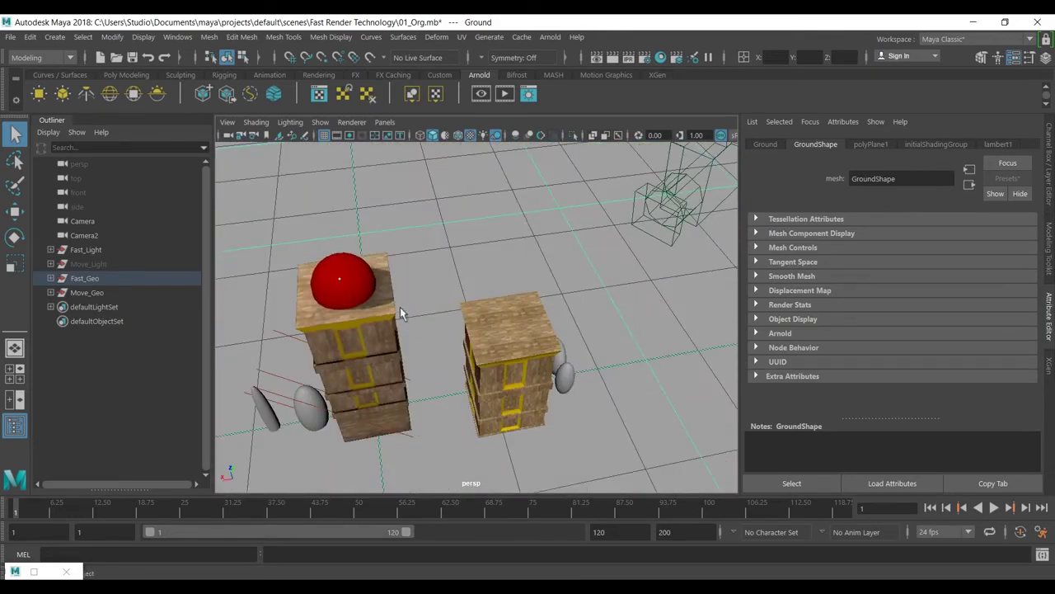
{"action": "key", "text": "["}
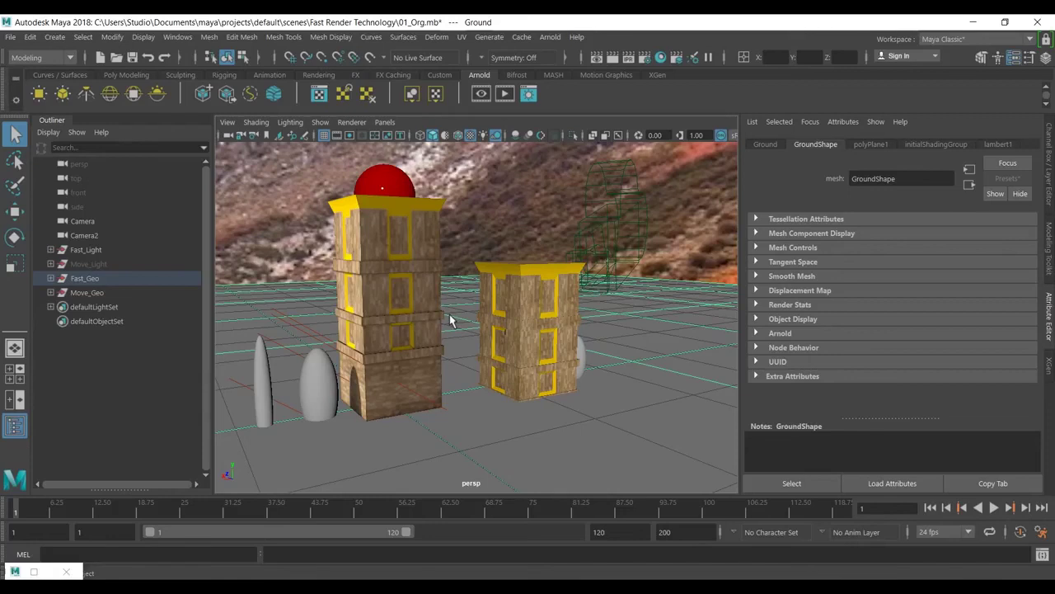
{"action": "left_click", "coordinate": [425, 371]}
{"action": "left_click", "coordinate": [854, 145]}
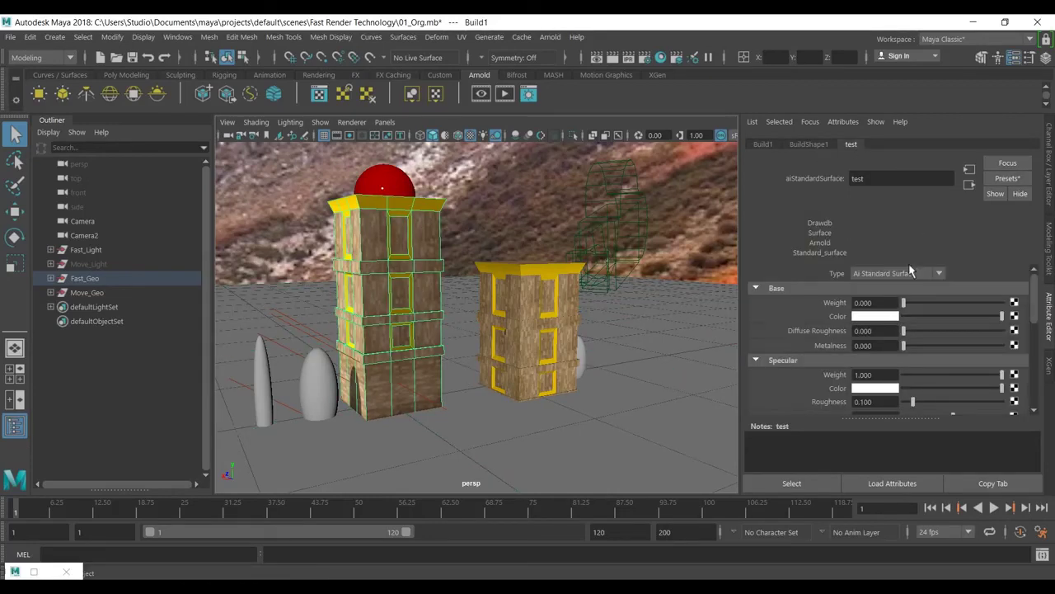
Step: Set the test material's base colour to magenta, blended in at about 0.56 base weight
{"action": "left_click", "coordinate": [889, 317]}
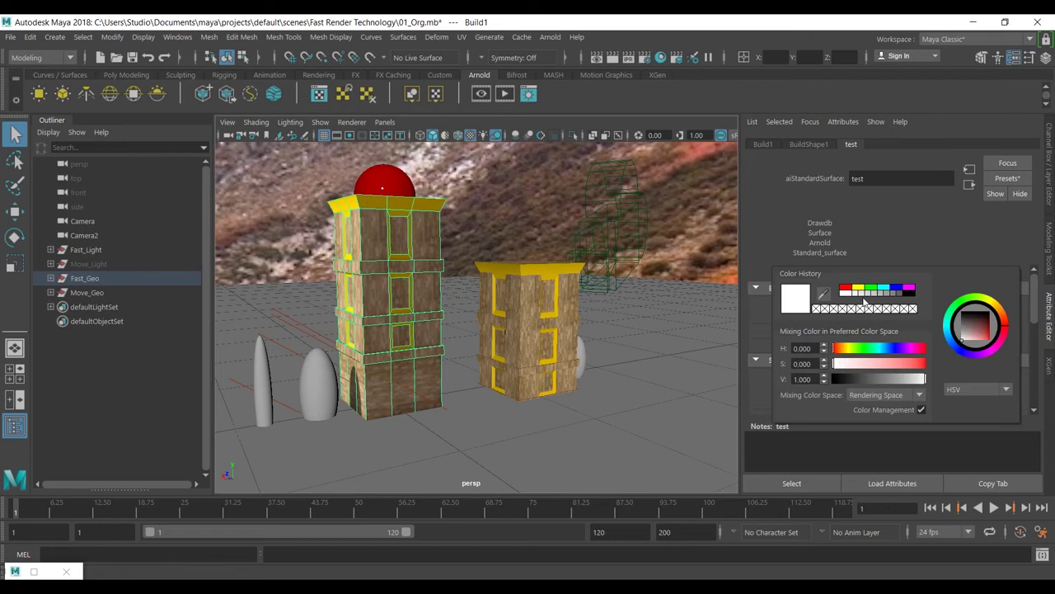
{"action": "left_click", "coordinate": [911, 290]}
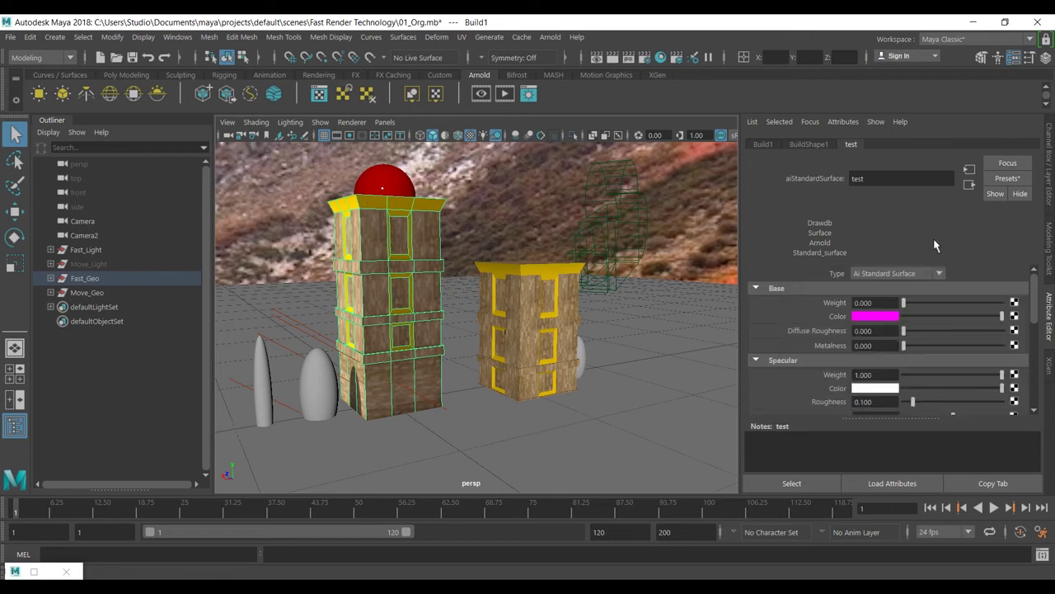
{"action": "left_click_drag", "start_coordinate": [907, 302], "coordinate": [959, 305]}
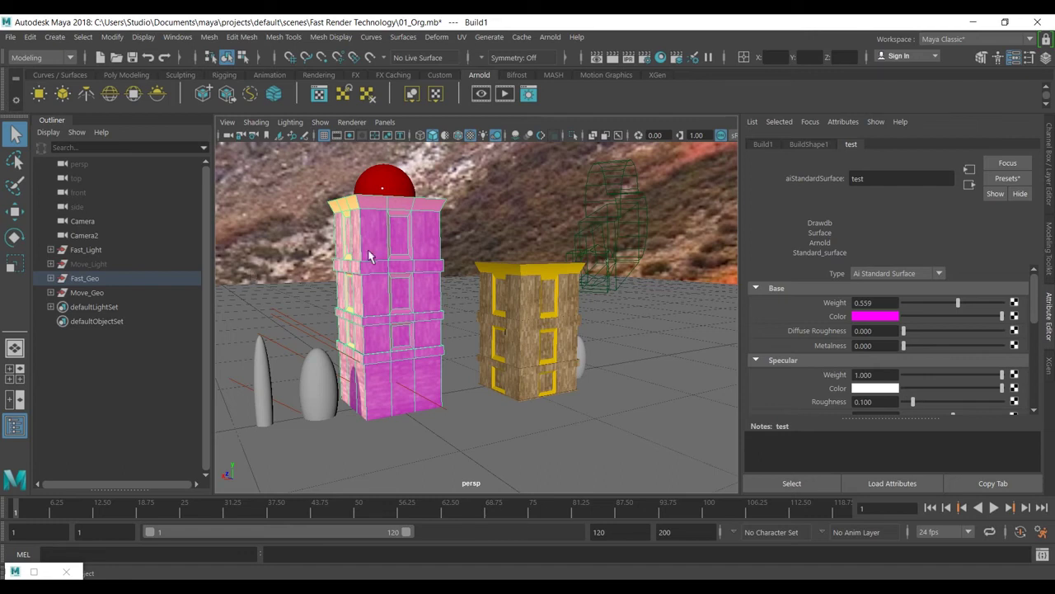
{"action": "mouse_move", "coordinate": [494, 299]}
{"action": "left_mouse_down", "text": "alt"}
{"action": "mouse_move", "coordinate": [545, 304]}
{"action": "mouse_move", "coordinate": [462, 313]}
{"action": "left_mouse_up", "text": "alt"}
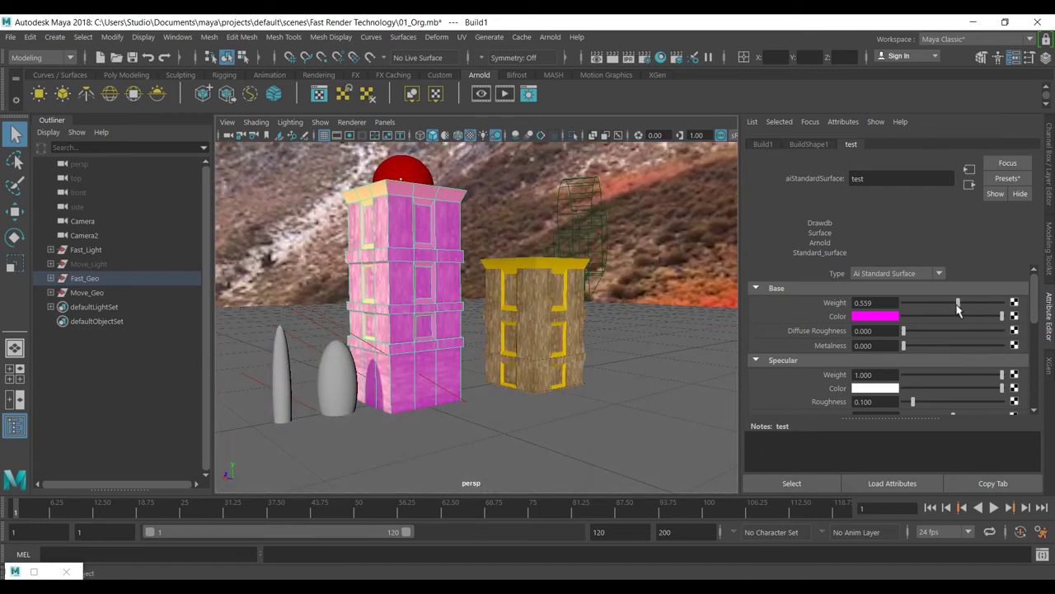
{"action": "left_click_drag", "start_coordinate": [958, 303], "coordinate": [887, 305]}
Step: Set the building material's Emission Weight back to 1, then select the ground and orbit the towers
{"action": "scroll", "coordinate": [965, 322], "scroll_direction": "down", "scroll_amount": 2}
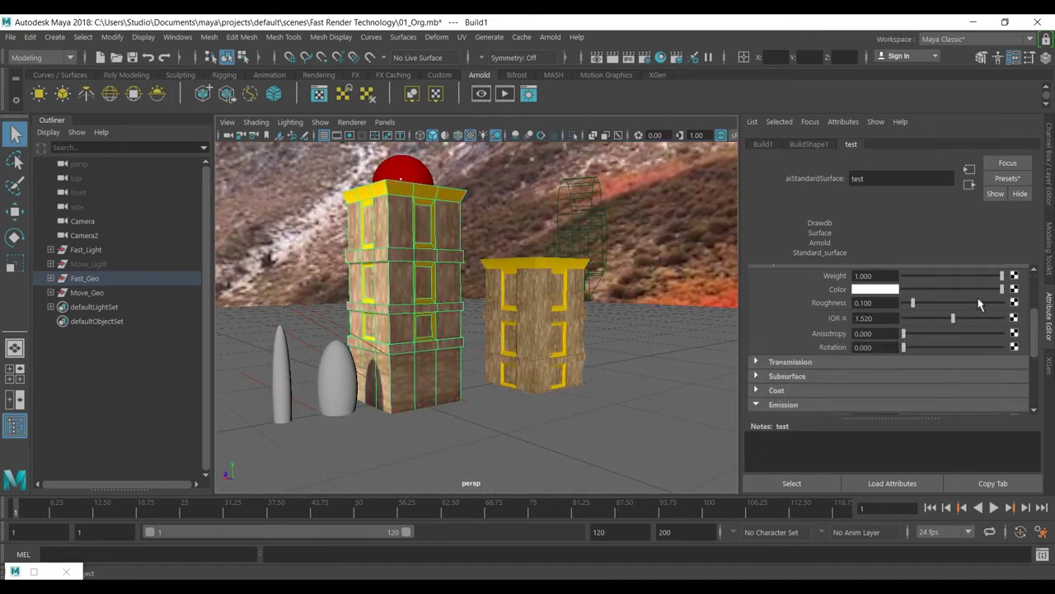
{"action": "scroll", "coordinate": [965, 322], "scroll_direction": "down", "scroll_amount": 2}
{"action": "scroll", "coordinate": [958, 330], "scroll_direction": "up", "scroll_amount": 1}
{"action": "mouse_move", "coordinate": [995, 350]}
{"action": "left_mouse_down"}
{"action": "mouse_move", "coordinate": [890, 353]}
{"action": "mouse_move", "coordinate": [1005, 350]}
{"action": "left_mouse_up"}
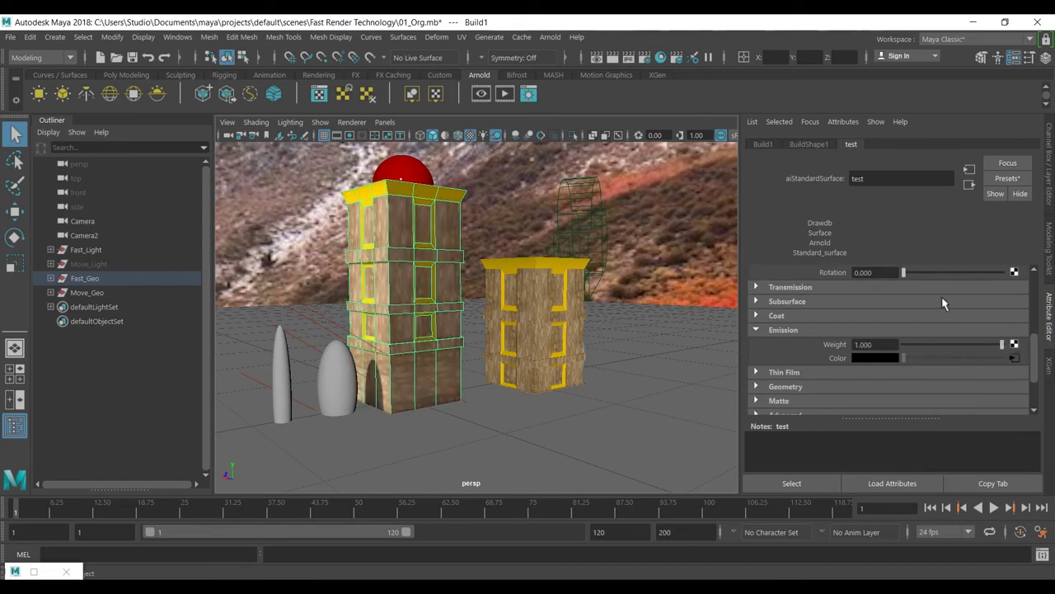
{"action": "left_click", "coordinate": [648, 379]}
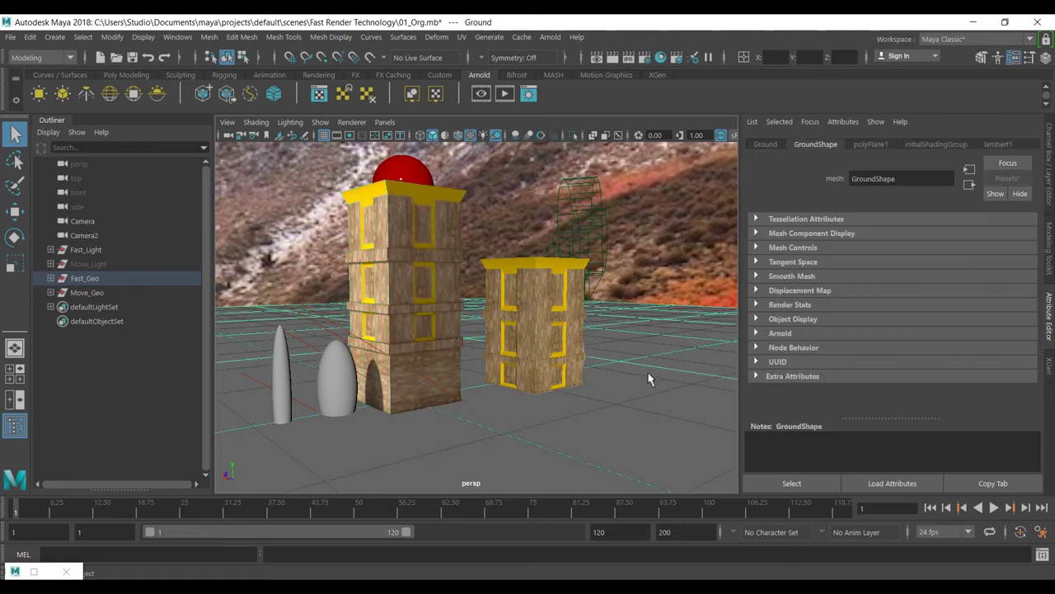
{"action": "mouse_move", "coordinate": [648, 379]}
{"action": "left_mouse_down", "text": "alt"}
{"action": "mouse_move", "coordinate": [640, 365]}
{"action": "mouse_move", "coordinate": [591, 377]}
{"action": "mouse_move", "coordinate": [659, 379]}
{"action": "mouse_move", "coordinate": [583, 350]}
{"action": "left_mouse_up", "text": "alt"}
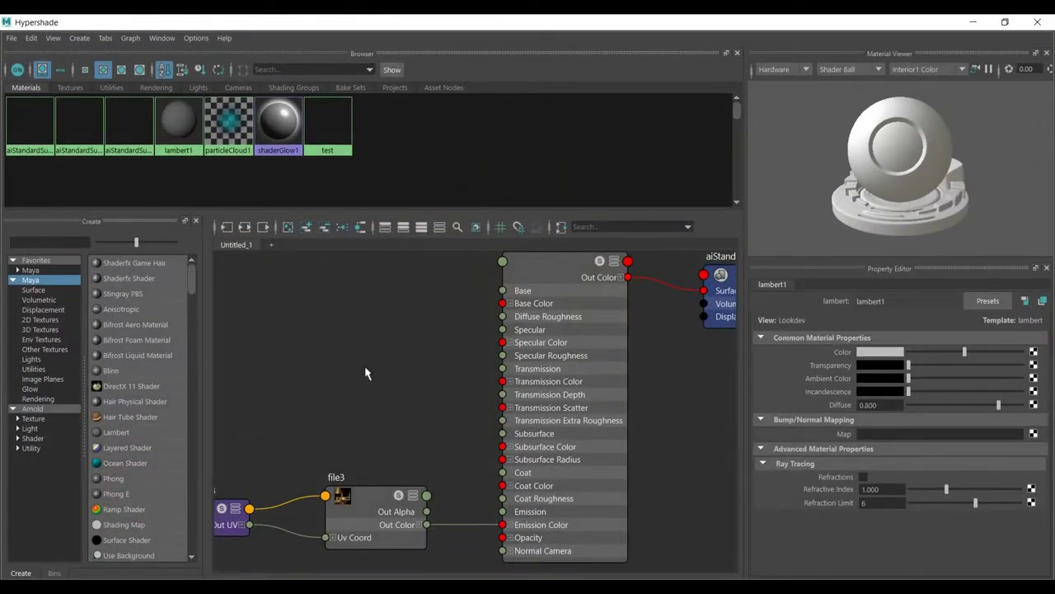
Step: Create an Arnold aiFlat shader, then box-select and delete every node in the shader graph
{"action": "left_click", "coordinate": [364, 365]}
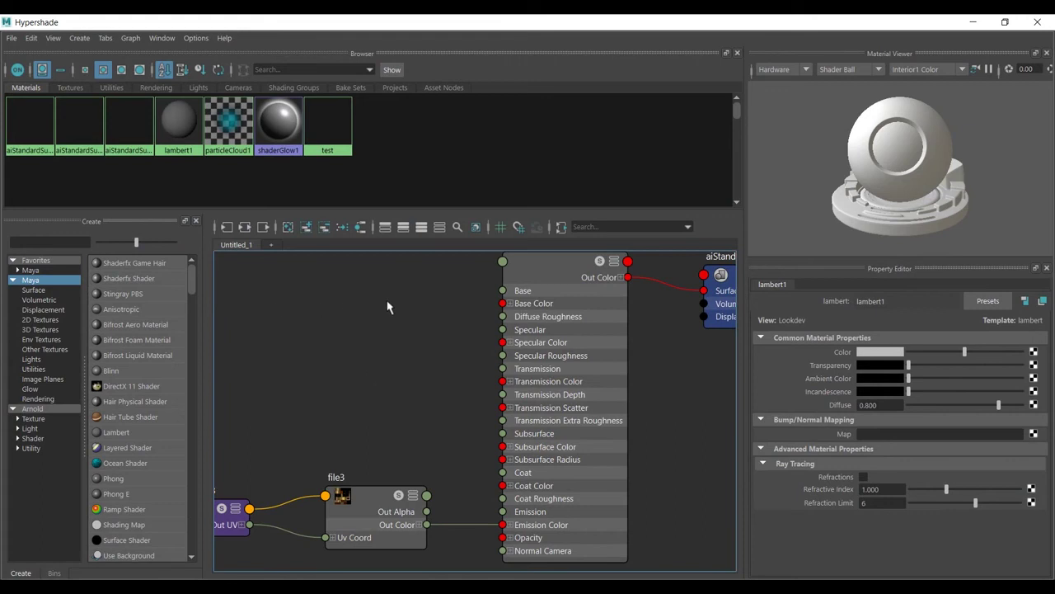
{"action": "left_click", "coordinate": [43, 438]}
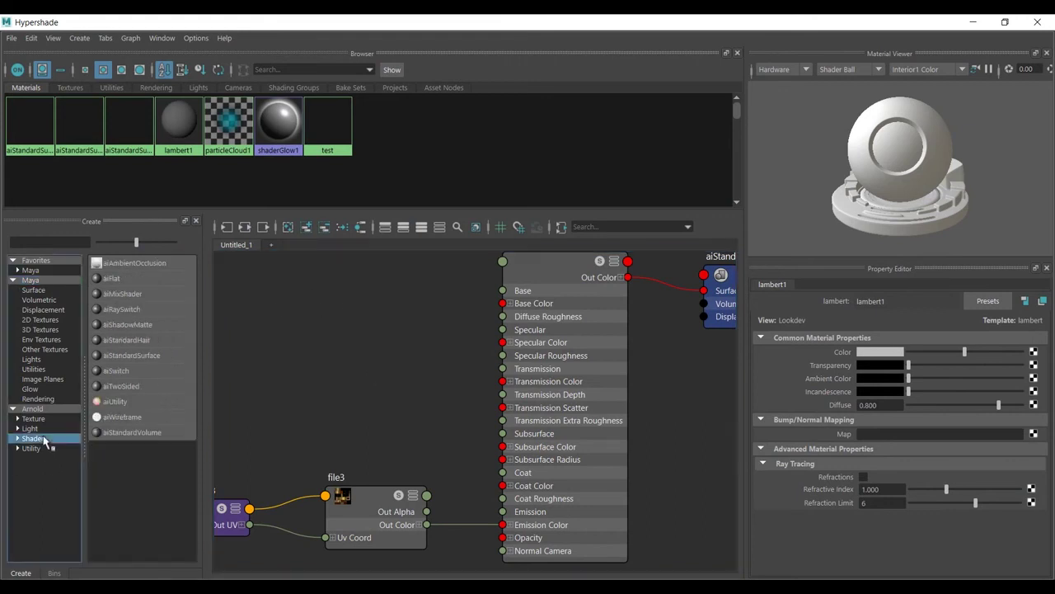
{"action": "left_click", "coordinate": [112, 278]}
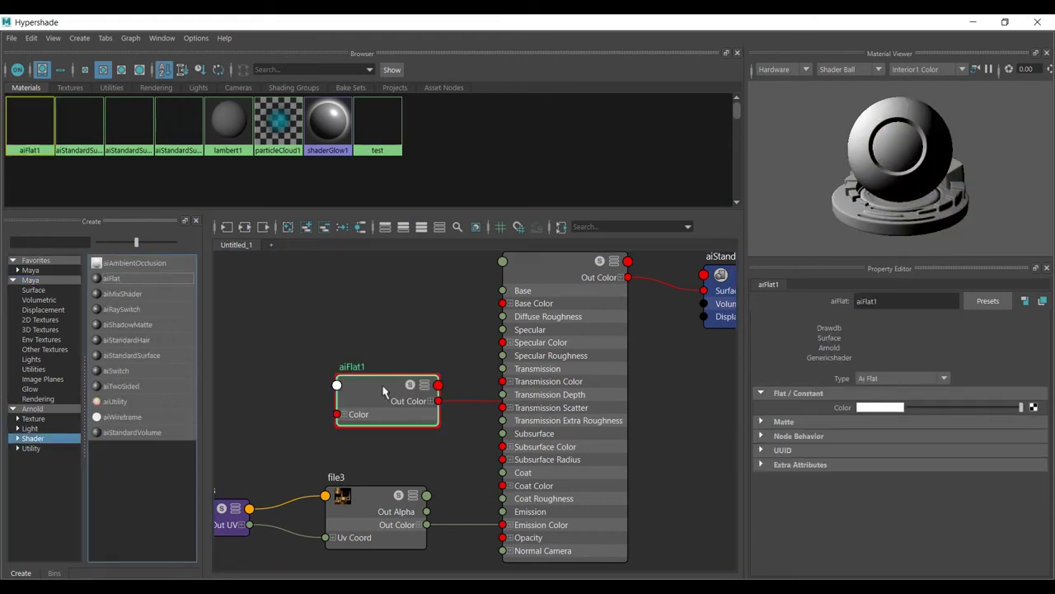
{"action": "left_click_drag", "start_coordinate": [386, 388], "coordinate": [363, 356]}
{"action": "scroll", "coordinate": [420, 378], "scroll_direction": "down", "scroll_amount": 5}
{"action": "left_click_drag", "start_coordinate": [301, 316], "coordinate": [712, 494]}
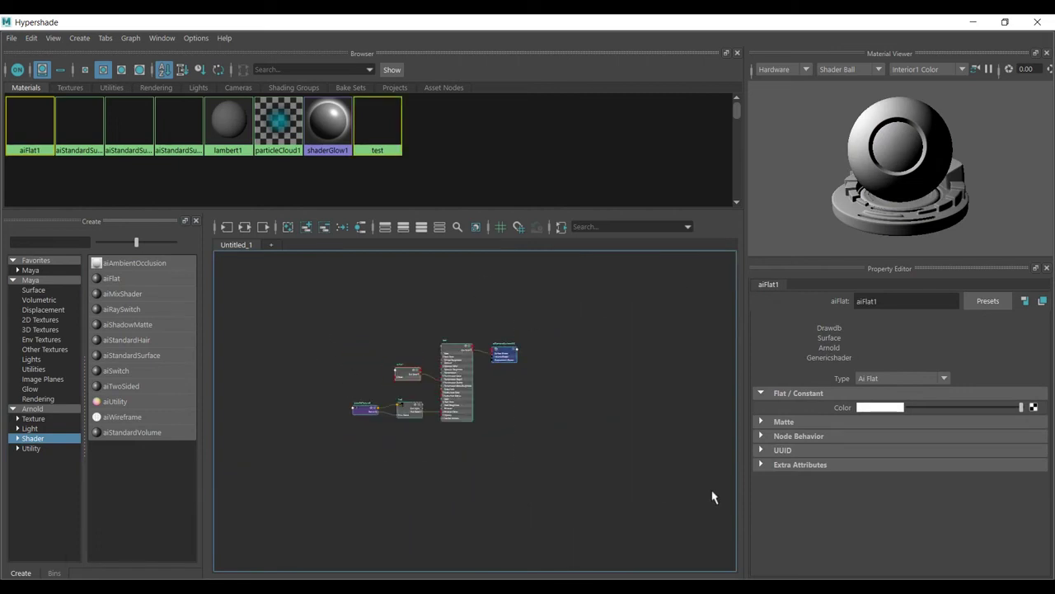
{"action": "key", "text": "Delete"}
Step: Create another aiFlat shader and delete it, leaving the work area empty
{"action": "left_click", "coordinate": [288, 227]}
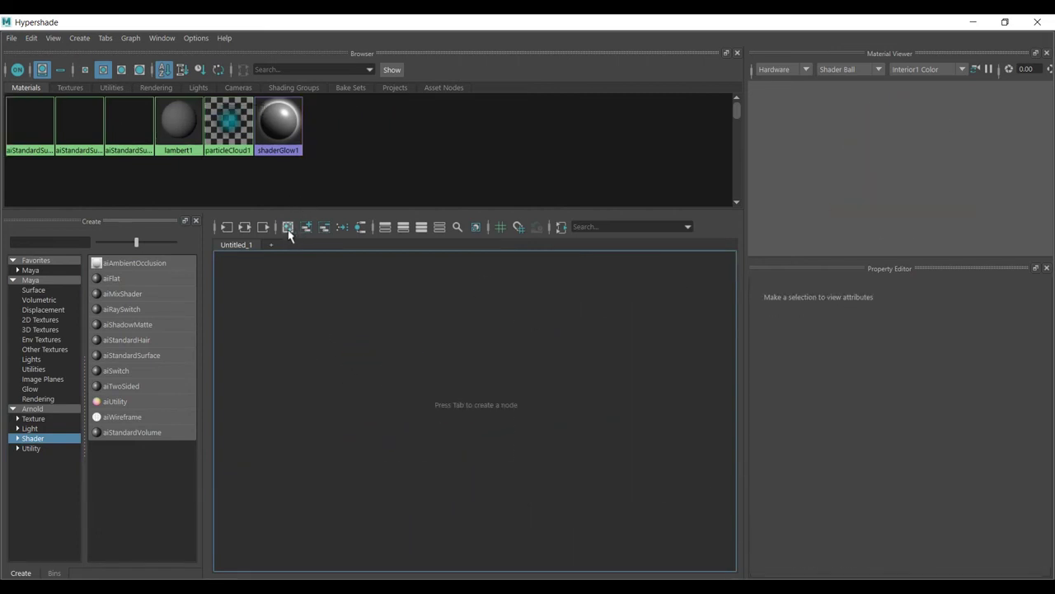
{"action": "left_click", "coordinate": [115, 279]}
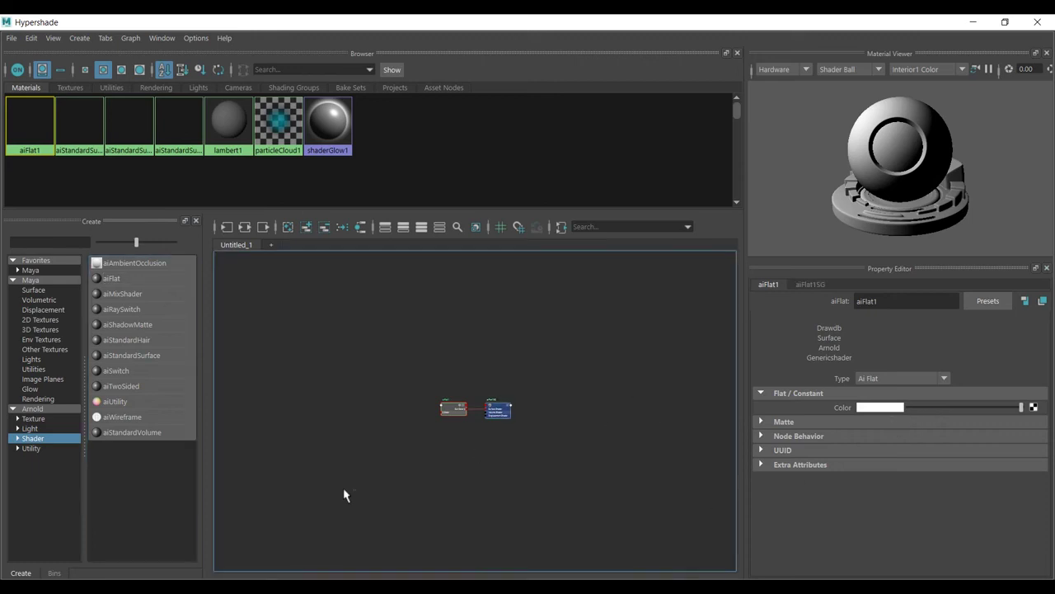
{"action": "key", "text": "Delete"}
Step: Create a Maya Surface Shader (surfaceShader1), try its Out Color slider, and close Hypershade
{"action": "left_click", "coordinate": [33, 281]}
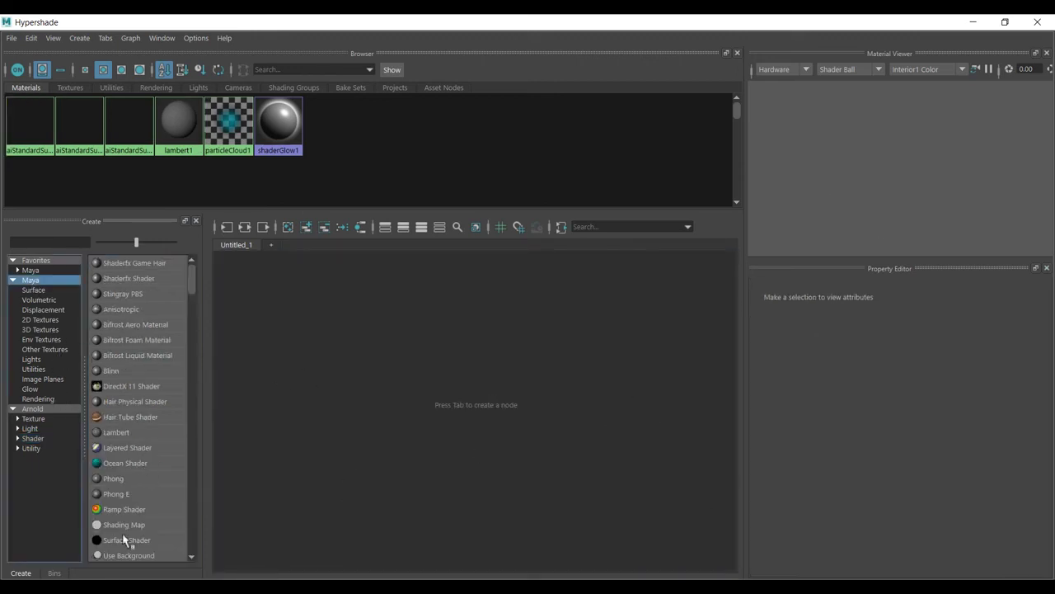
{"action": "left_click", "coordinate": [126, 541]}
{"action": "scroll", "coordinate": [639, 434], "scroll_direction": "up", "scroll_amount": 1}
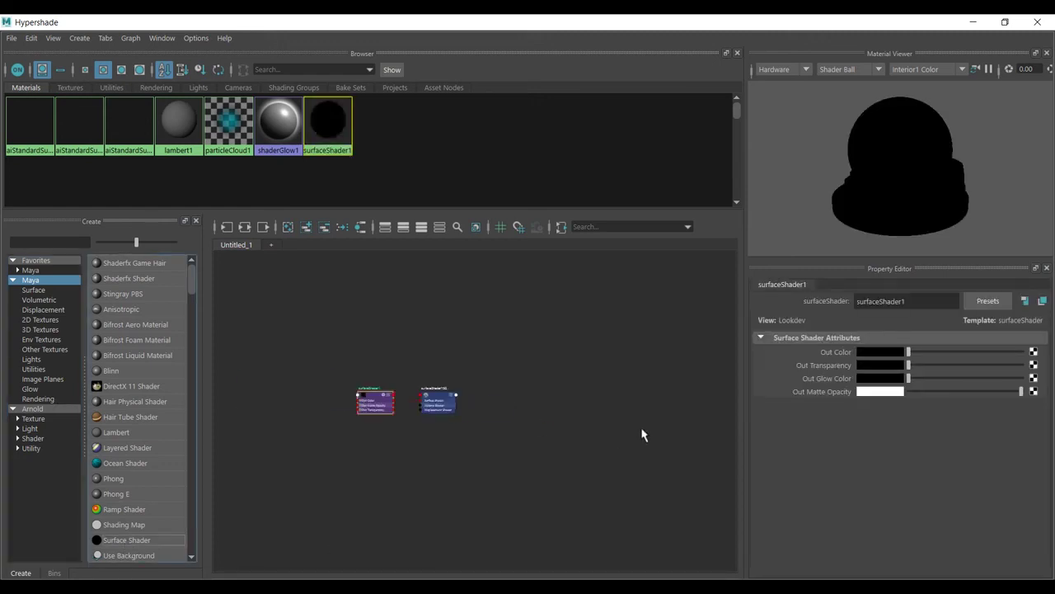
{"action": "scroll", "coordinate": [639, 434], "scroll_direction": "up", "scroll_amount": 1}
{"action": "scroll", "coordinate": [660, 432], "scroll_direction": "down", "scroll_amount": 1}
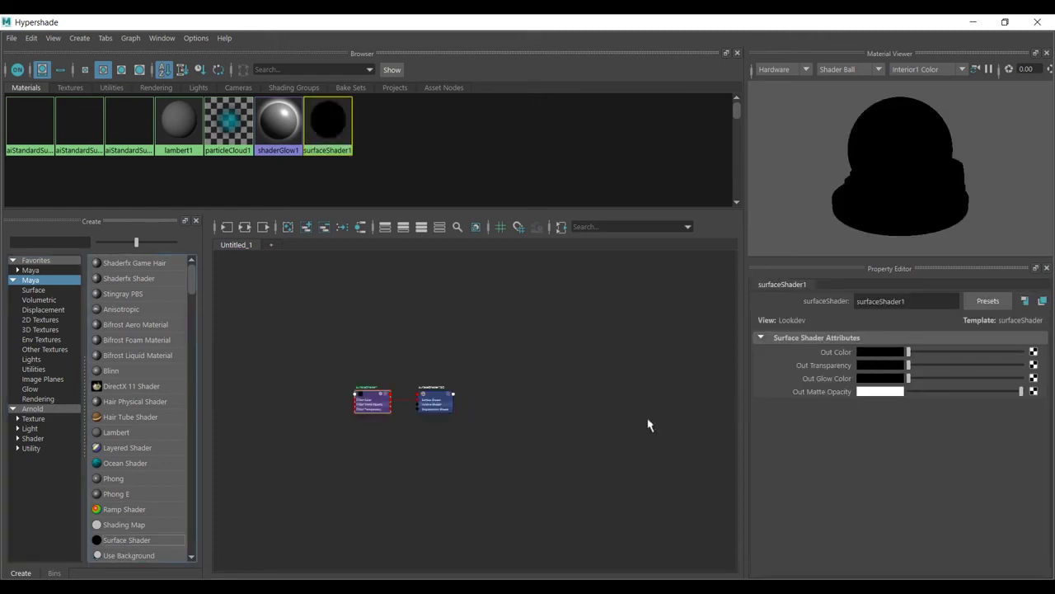
{"action": "mouse_move", "coordinate": [912, 352]}
{"action": "left_mouse_down"}
{"action": "mouse_move", "coordinate": [942, 352]}
{"action": "mouse_move", "coordinate": [908, 352]}
{"action": "left_mouse_up"}
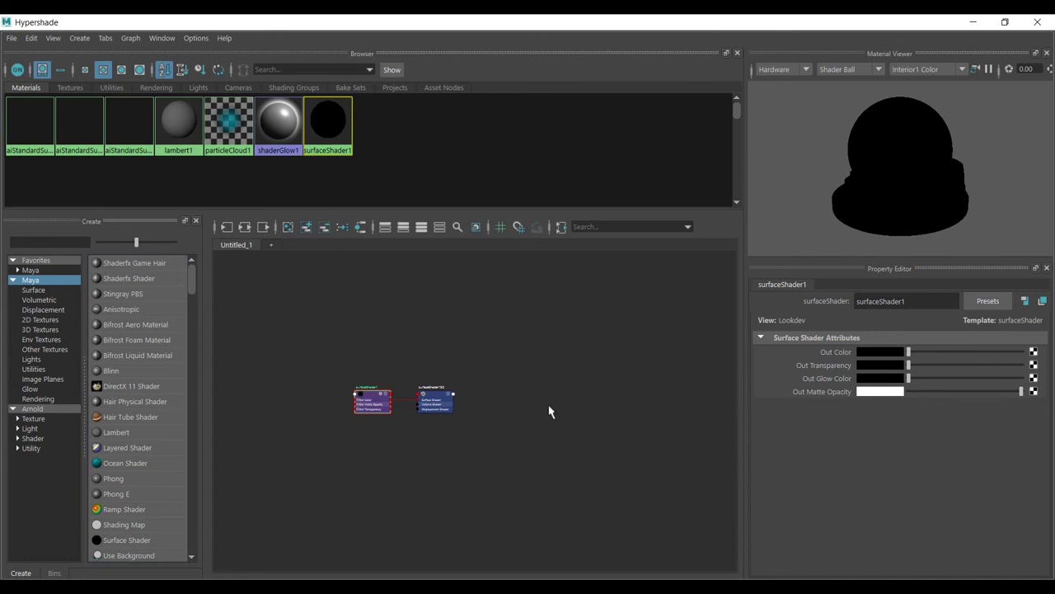
{"action": "left_click", "coordinate": [1037, 23]}
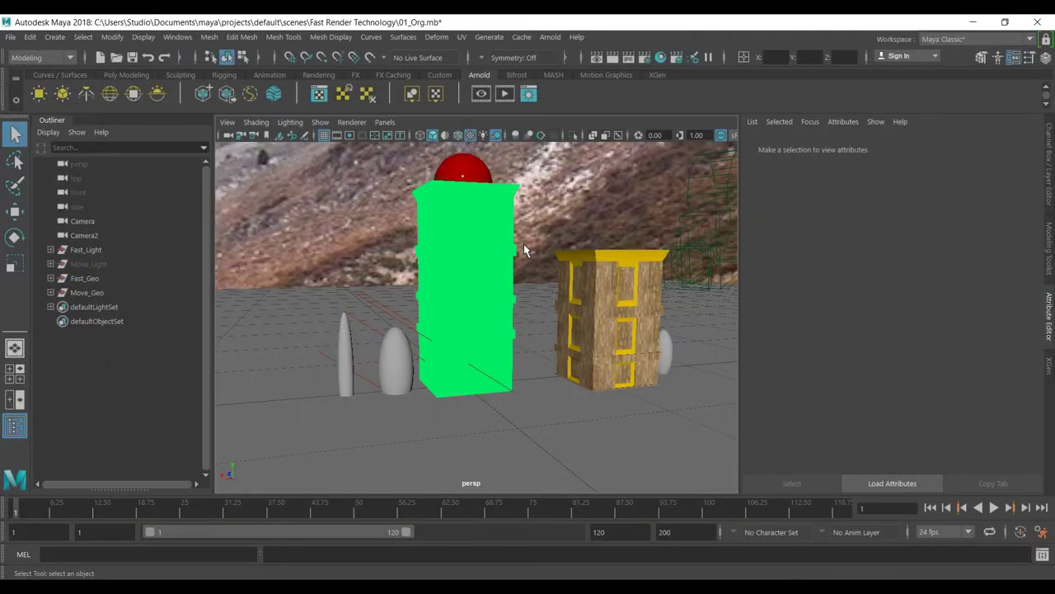
Step: Assign the existing lambert1 material to the green tower via its right-click menu, then orbit the view
{"action": "left_click", "coordinate": [489, 243]}
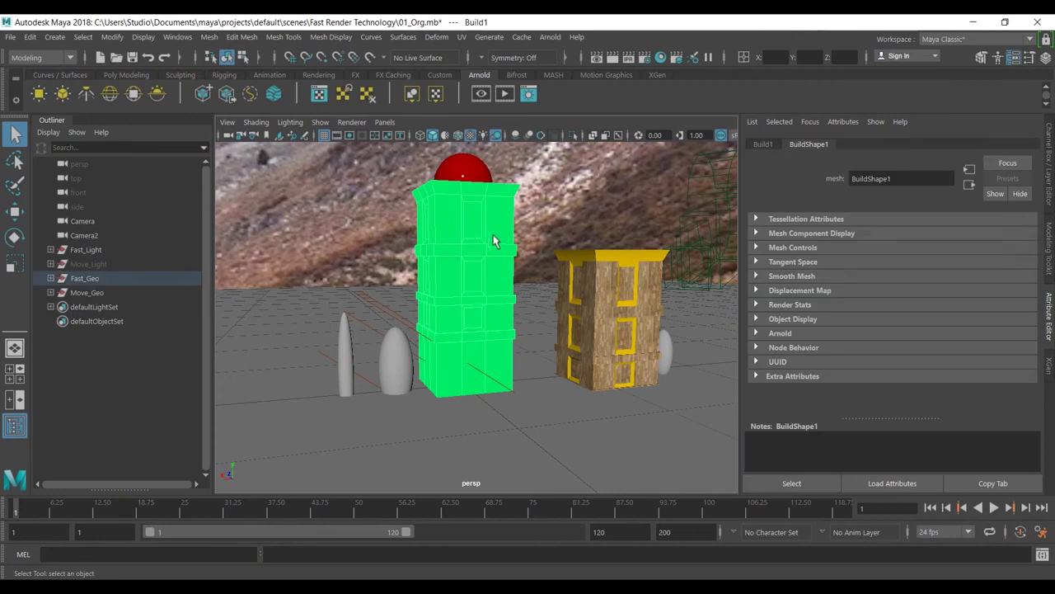
{"action": "right_click_drag", "start_coordinate": [484, 363], "coordinate": [530, 567]}
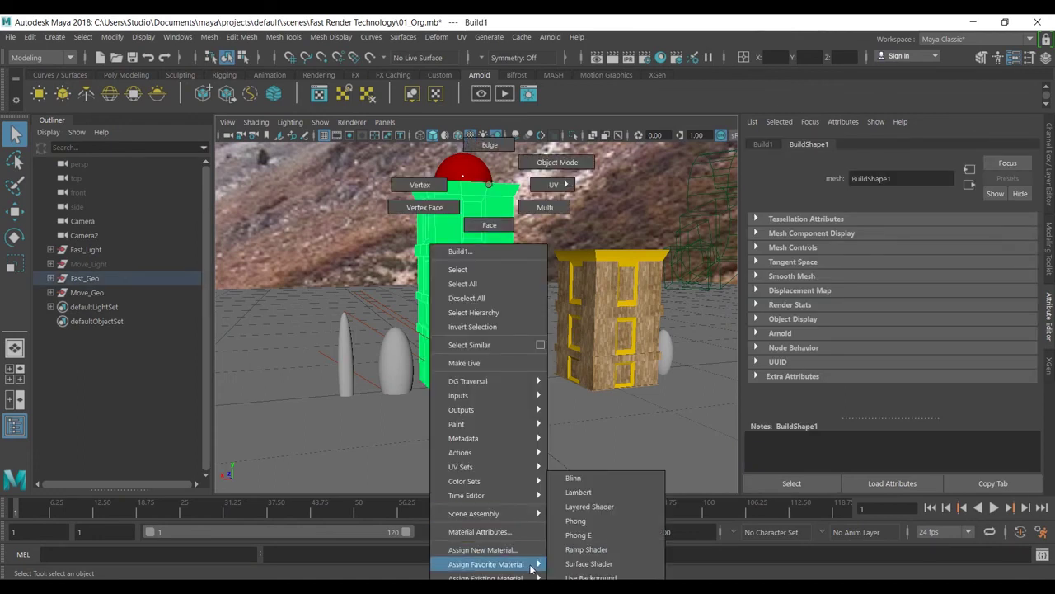
{"action": "mouse_move", "coordinate": [487, 577]}
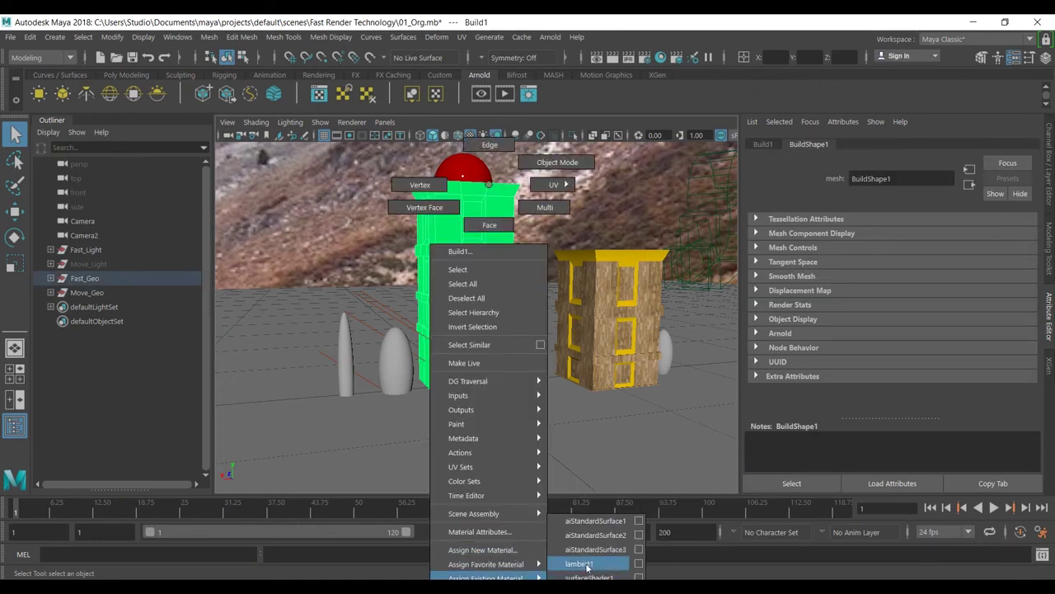
{"action": "right_click_drag", "start_coordinate": [588, 563], "coordinate": [589, 564]}
{"action": "left_click", "coordinate": [569, 449]}
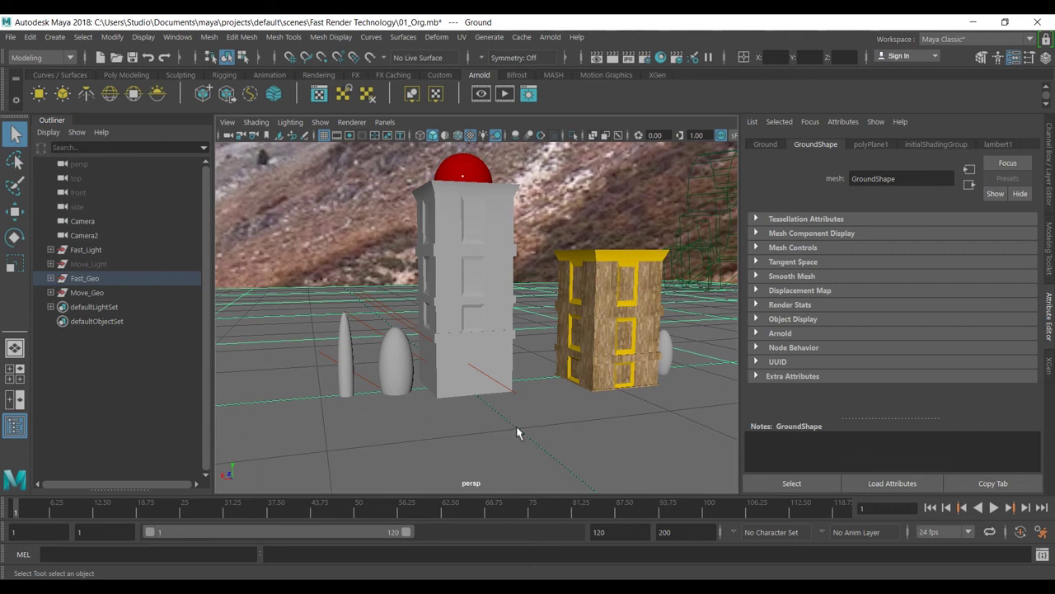
{"action": "left_click_drag", "start_coordinate": [546, 338], "coordinate": [545, 346], "text": "alt"}
Step: Rename the wooden tower's mesh shape to BuildShape1 and open Arnold's Render To Texture settings
{"action": "left_click", "coordinate": [582, 303]}
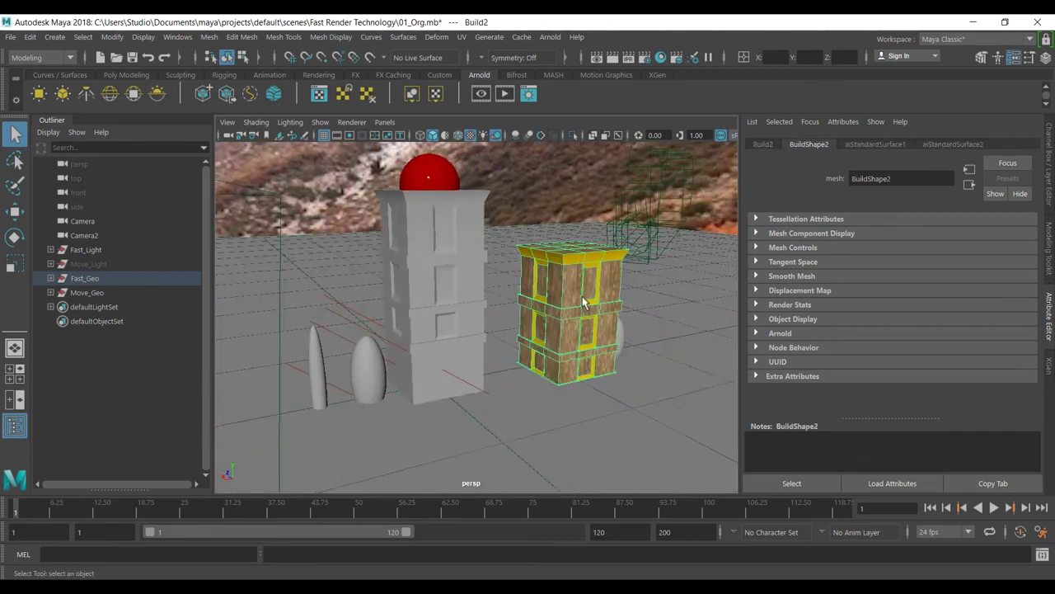
{"action": "scroll", "coordinate": [582, 303], "scroll_direction": "up", "scroll_amount": 3}
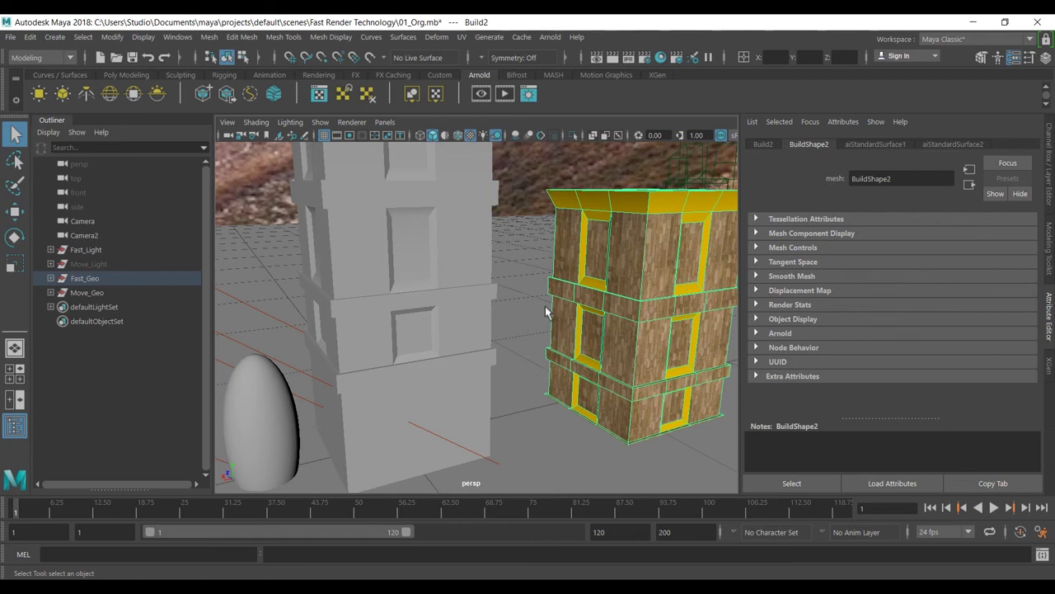
{"action": "left_click_drag", "start_coordinate": [611, 321], "coordinate": [575, 338], "text": "alt"}
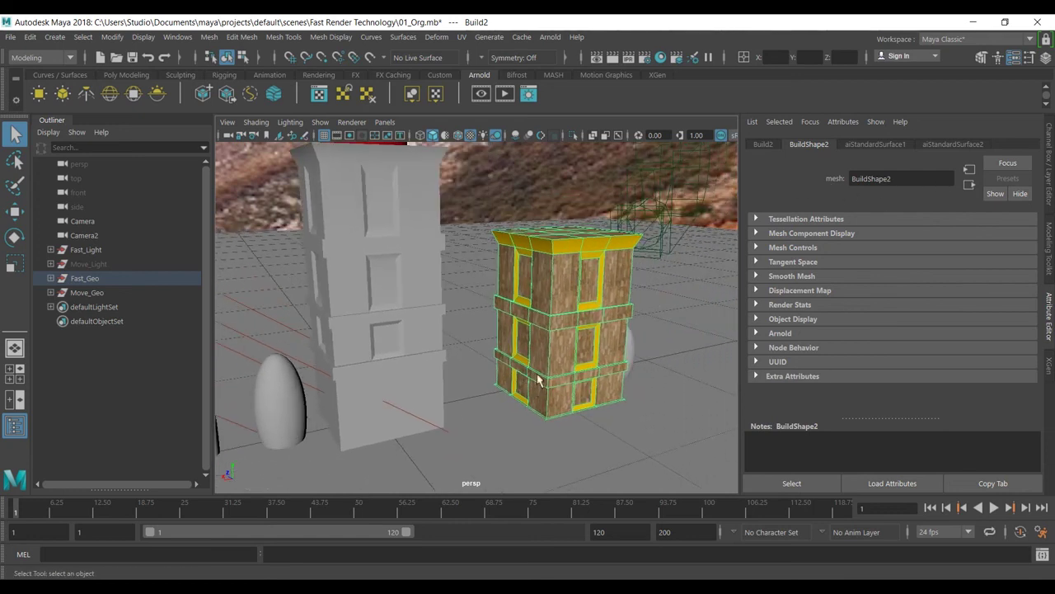
{"action": "left_click", "coordinate": [901, 180]}
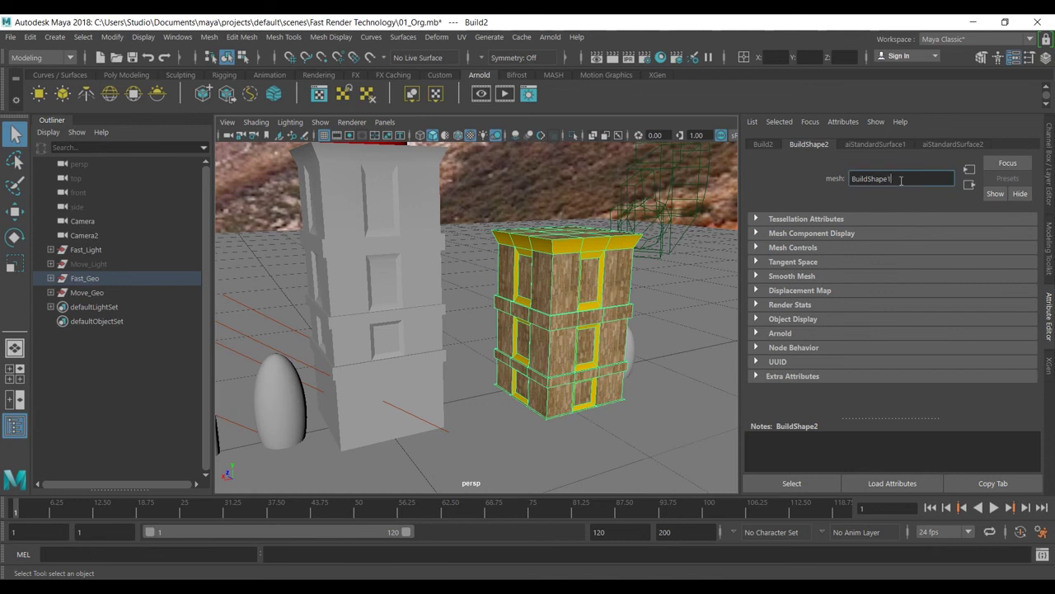
{"action": "type", "text": "1"}
{"action": "key", "text": "Return"}
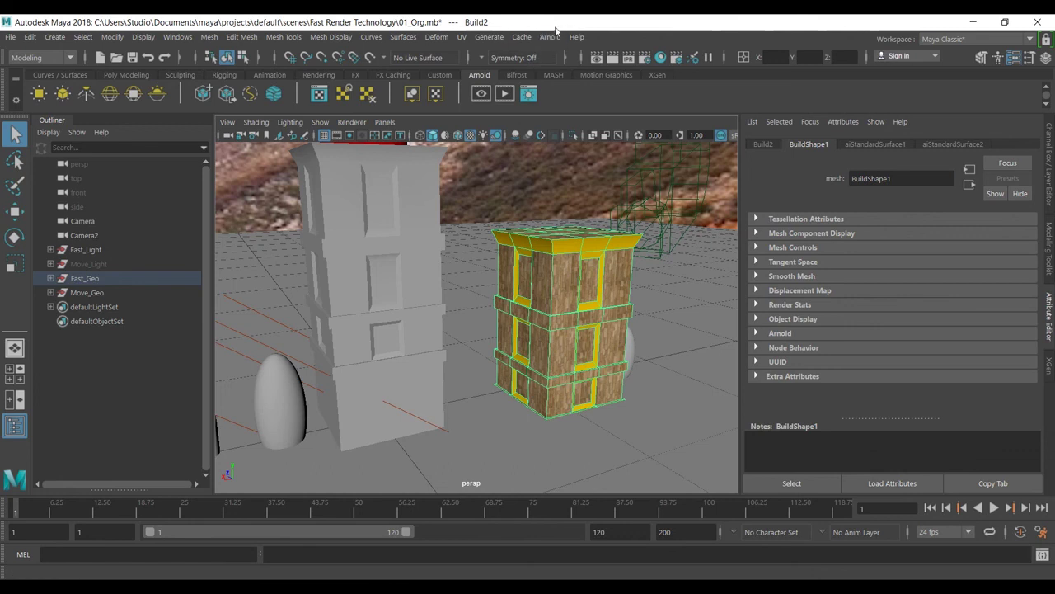
{"action": "left_click", "coordinate": [435, 95]}
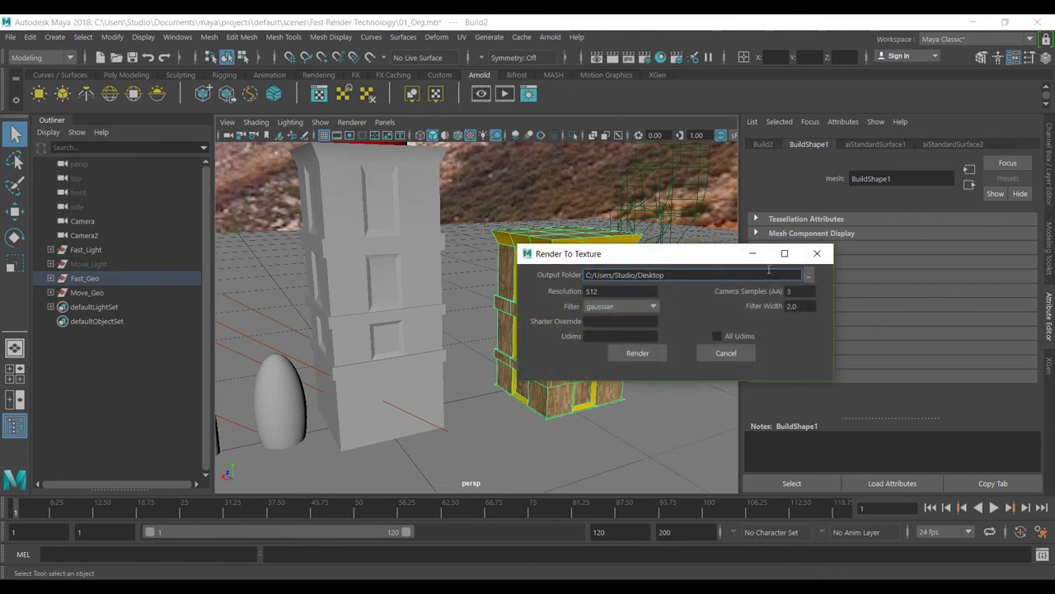
Step: Bake the wooden tower to texture, read the OpenEXR 'can't create file' error, then minimize Maya
{"action": "left_click", "coordinate": [639, 353]}
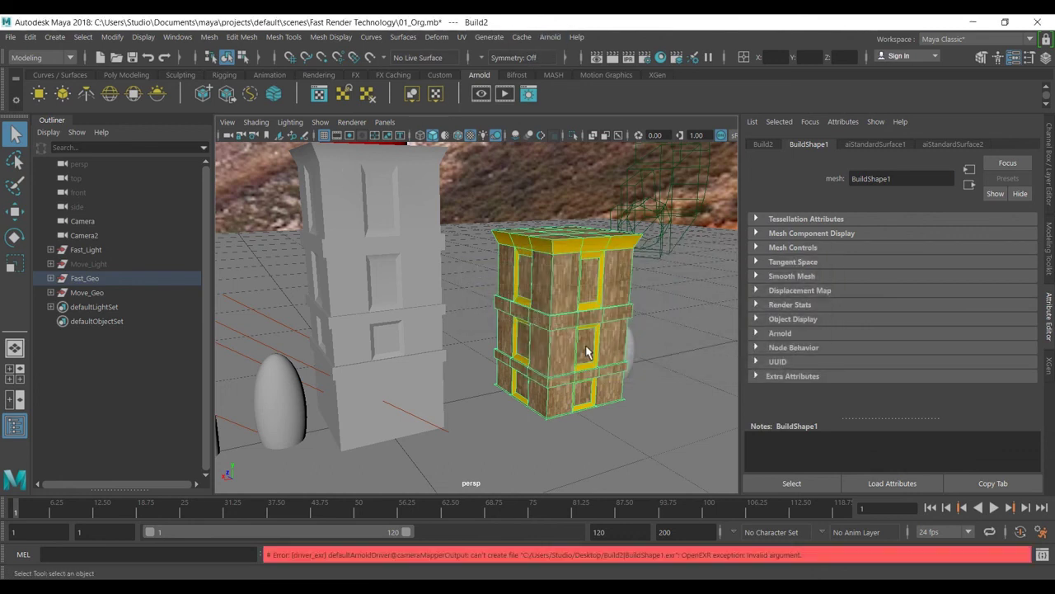
{"action": "left_click_drag", "start_coordinate": [801, 555], "coordinate": [271, 531]}
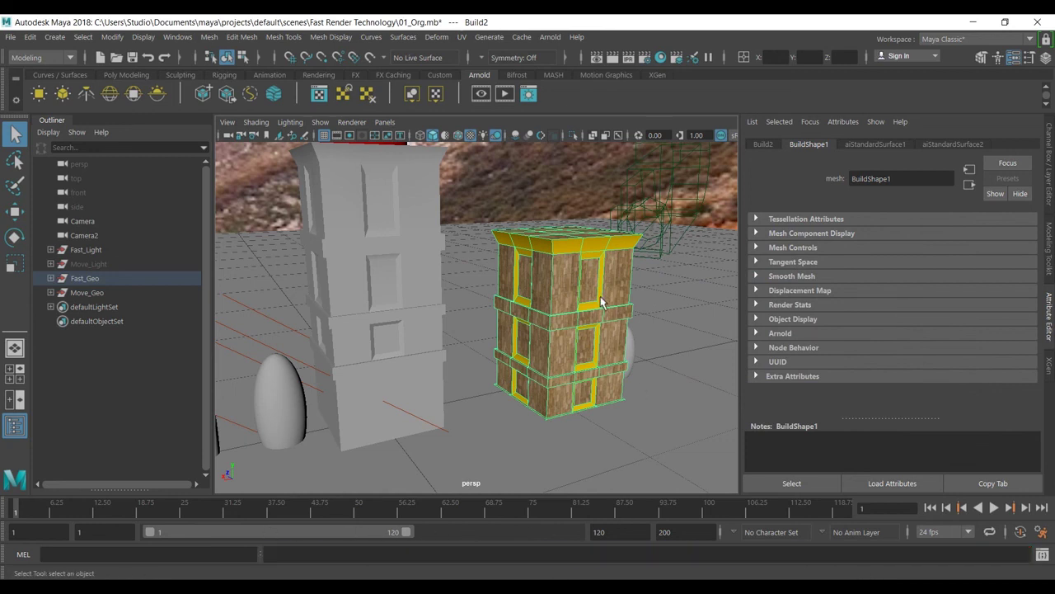
{"action": "left_click", "coordinate": [393, 268]}
{"action": "left_click", "coordinate": [560, 330]}
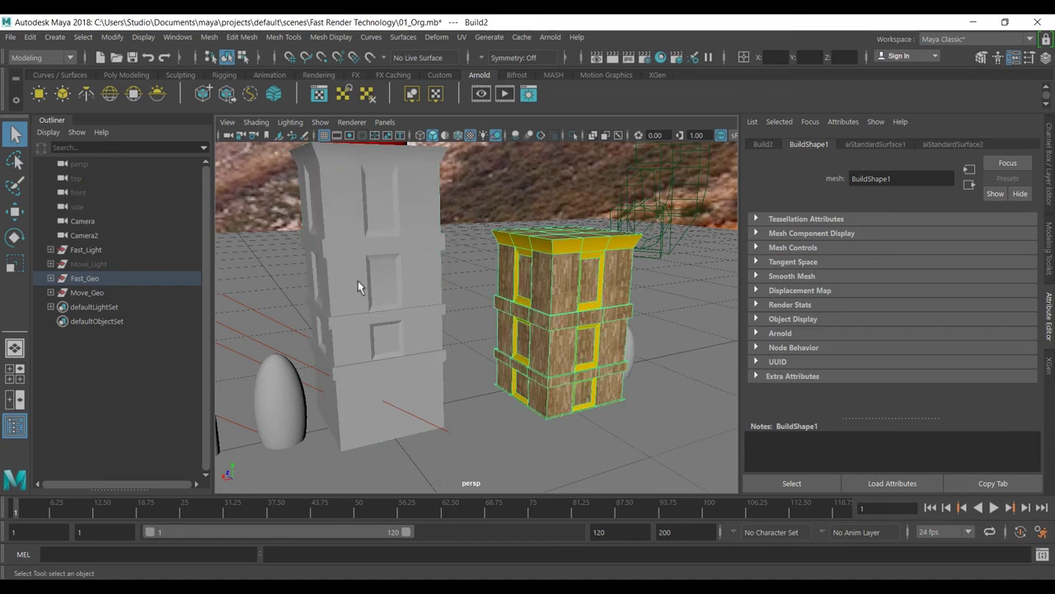
{"action": "left_click", "coordinate": [360, 288]}
{"action": "left_click", "coordinate": [612, 279]}
{"action": "left_click", "coordinate": [973, 22]}
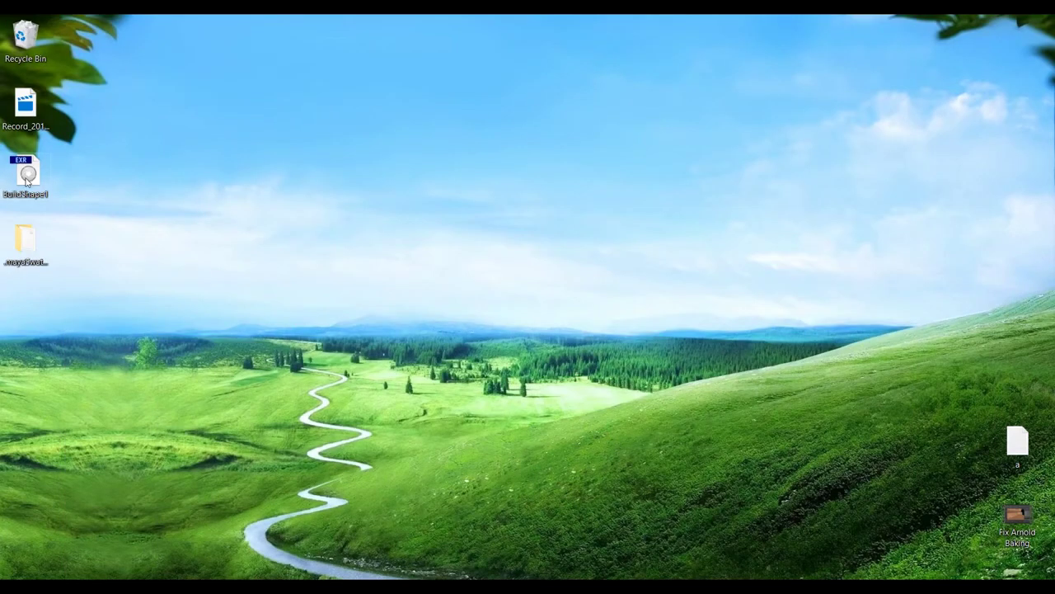